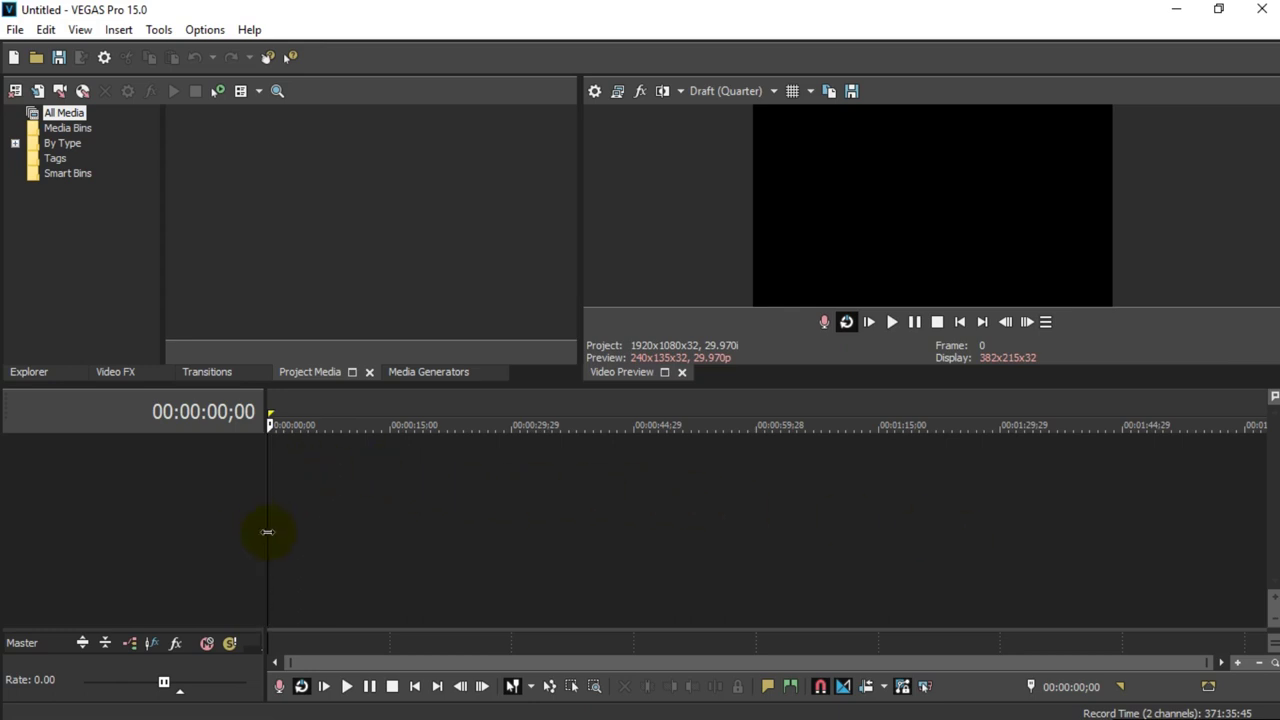
- Open MVI_0826.MOV and MVI_0827.MOV from the double folder onto the timeline, matching the project video settings to the media
drag(265, 531, 237, 540)
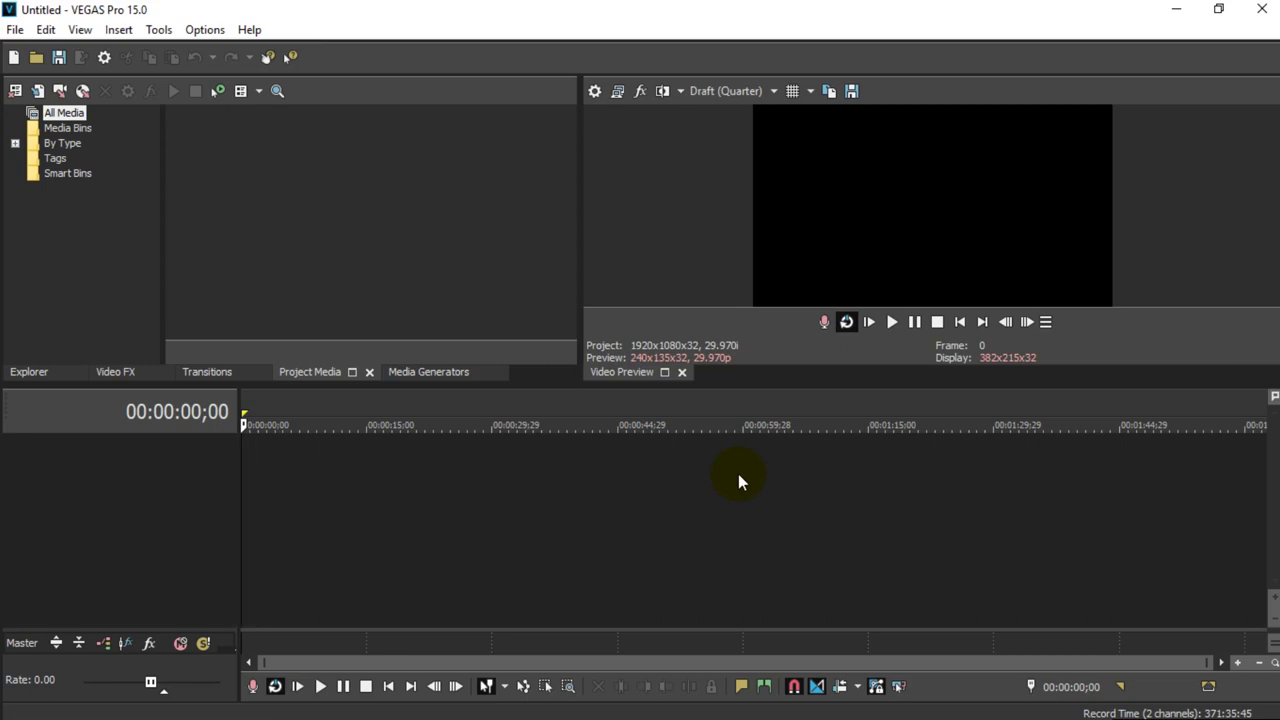
key(ctrl+o)
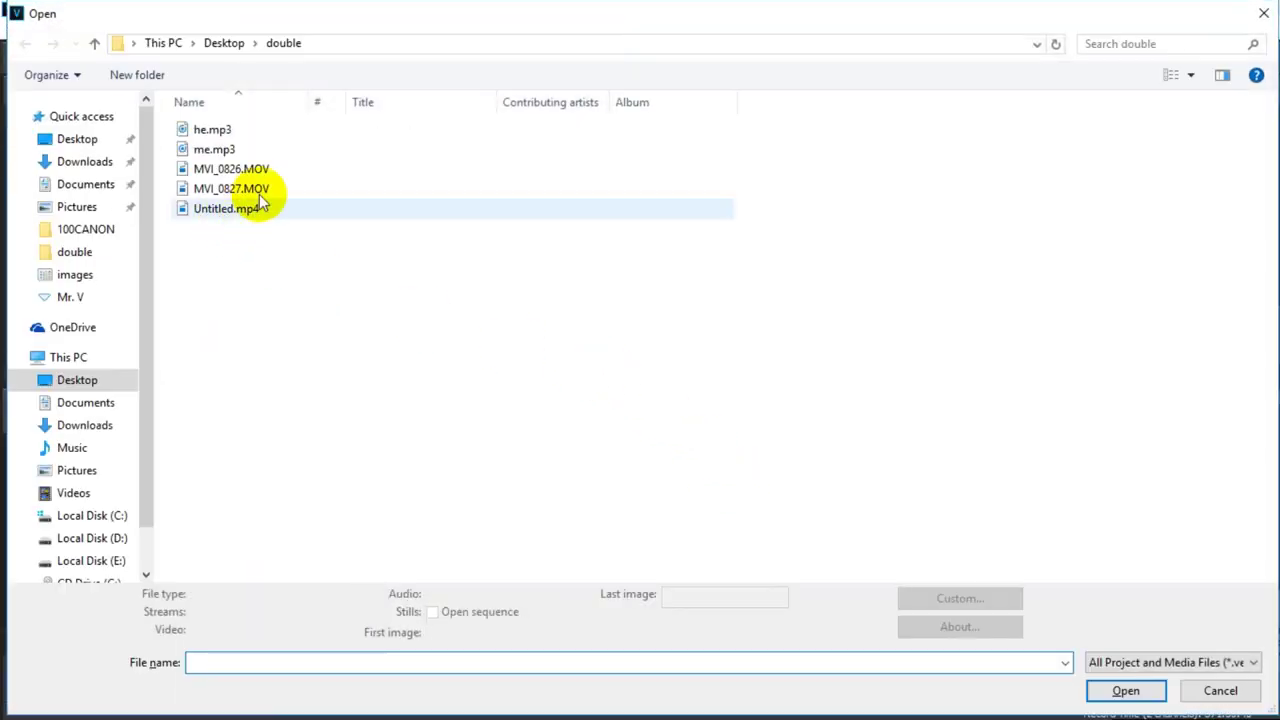
click(240, 189)
shift+click(257, 168)
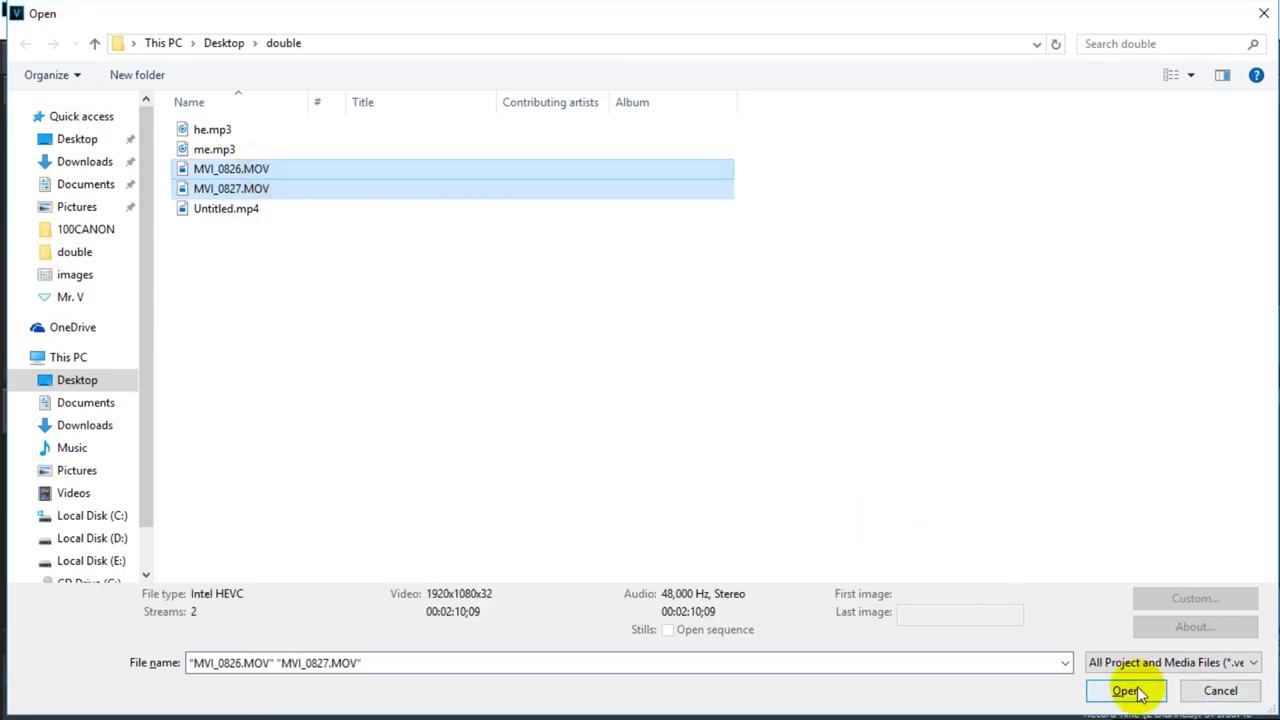
click(1127, 691)
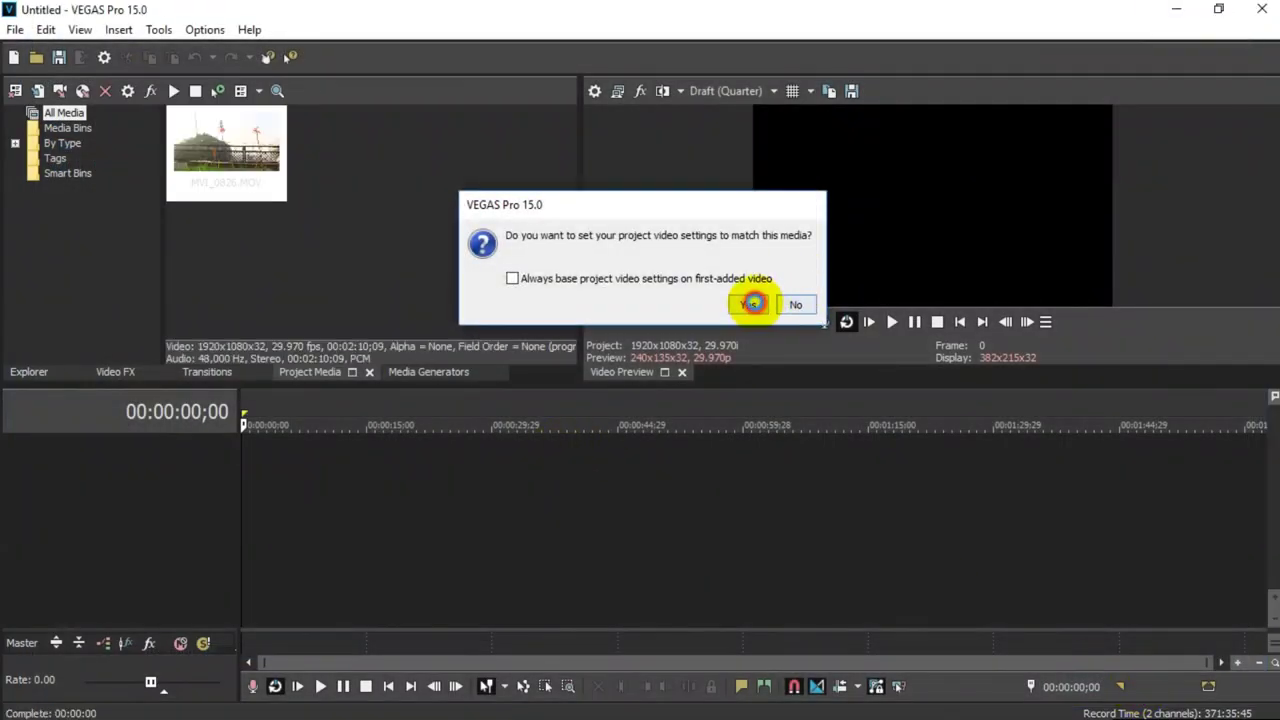
click(752, 305)
drag(878, 386, 889, 422)
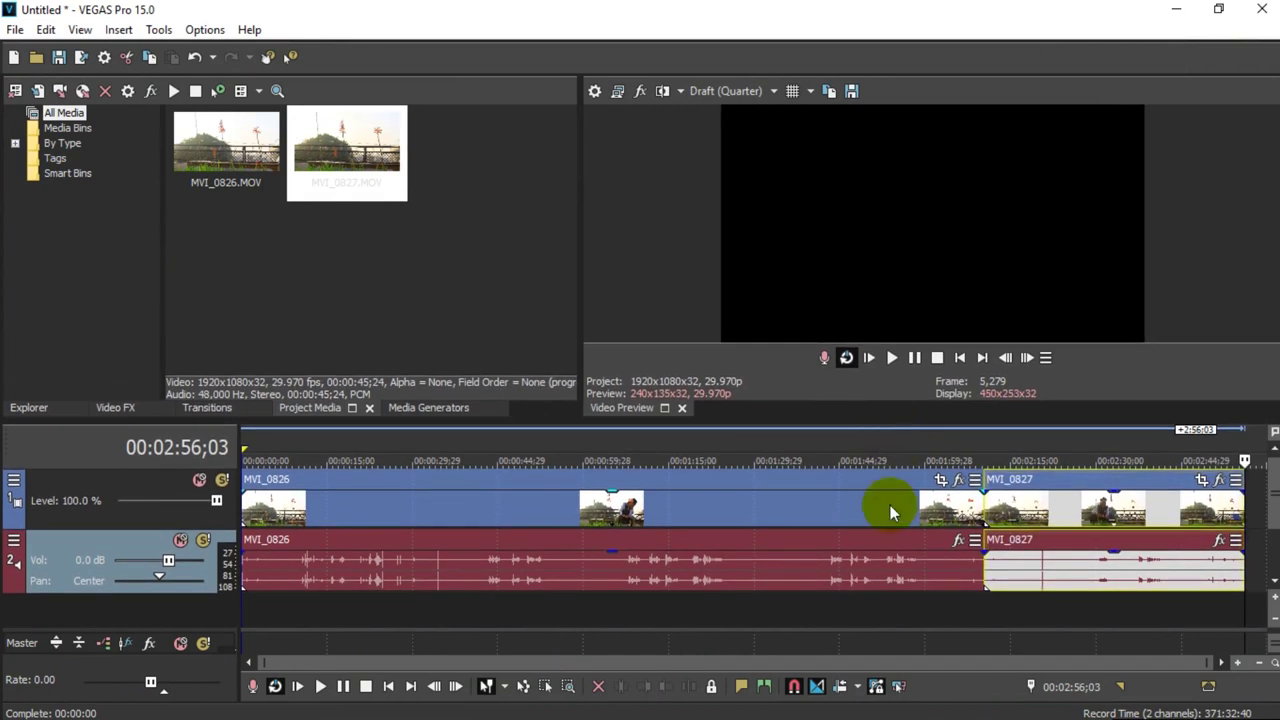
- Split the MVI_0826 clip at about 00:01:41;23 and delete the portion before the cut
click(871, 585)
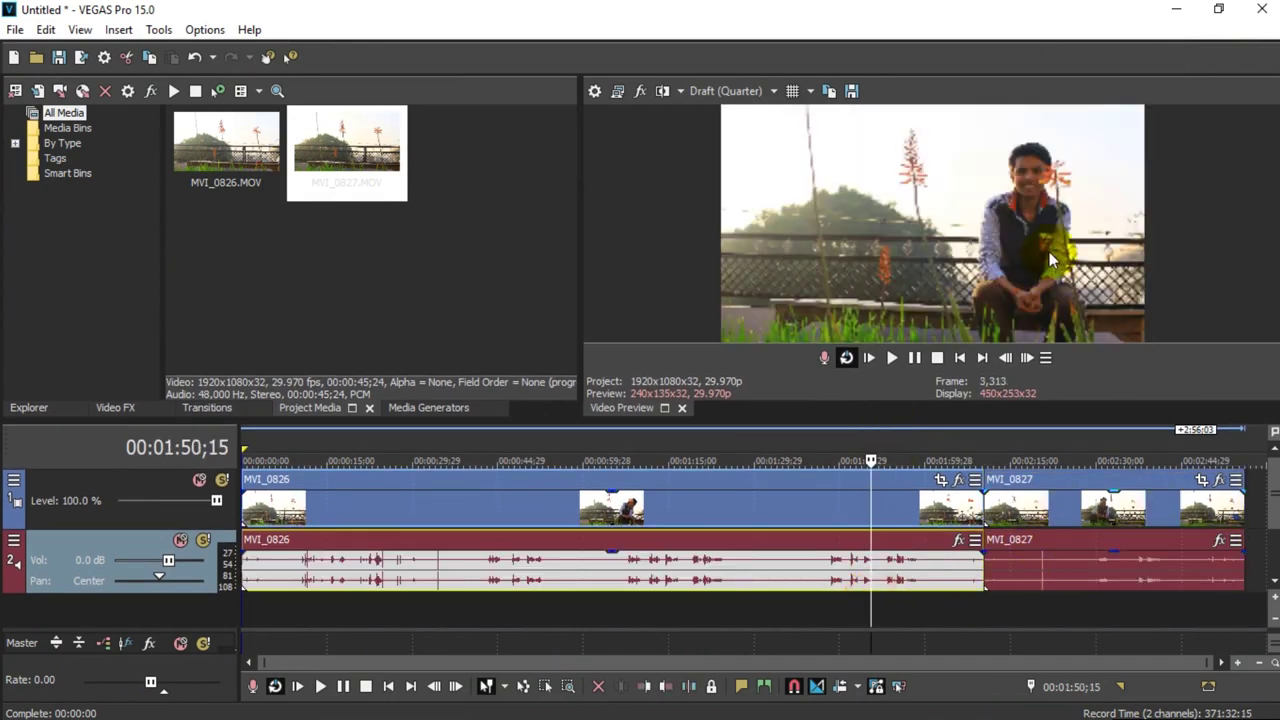
click(1143, 612)
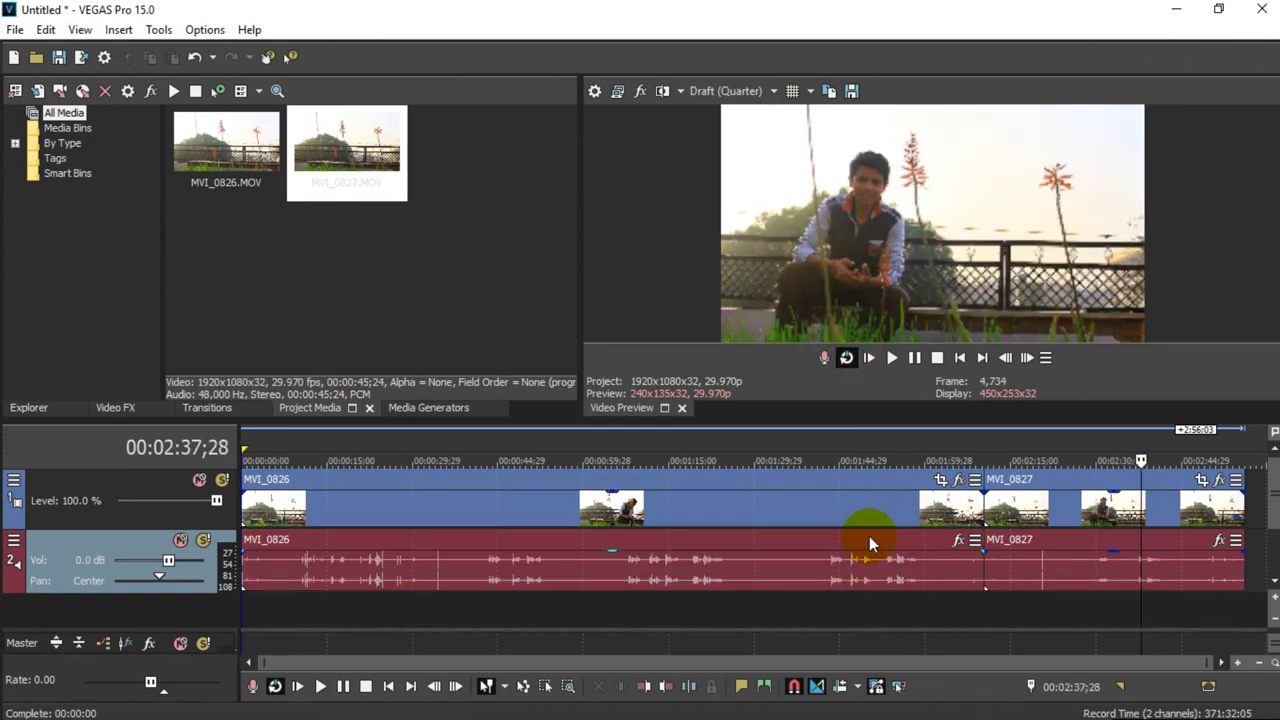
click(826, 605)
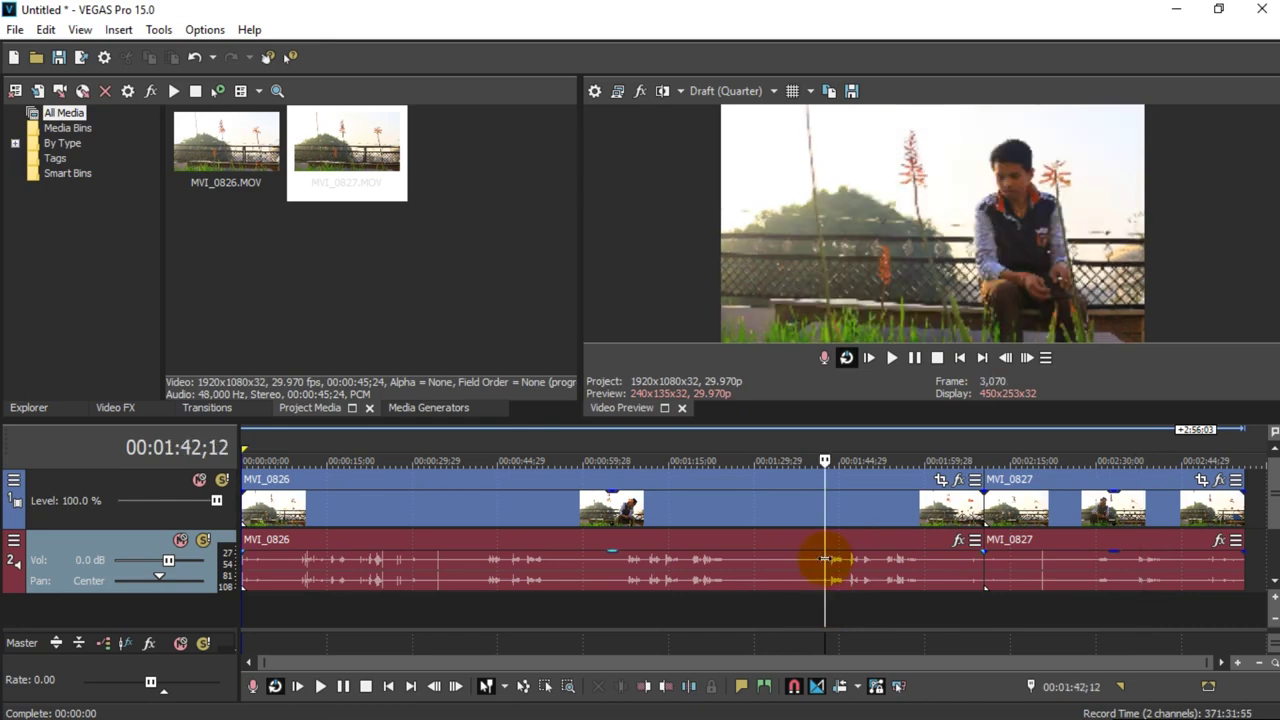
key(s)
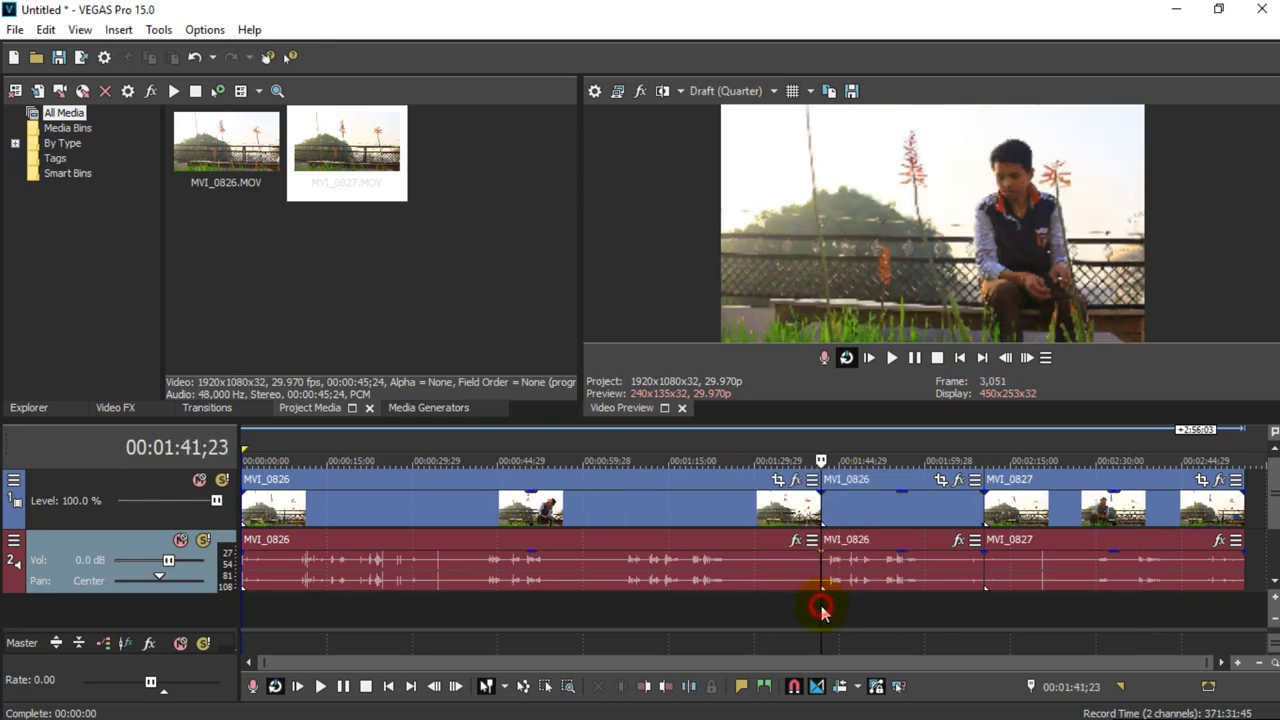
click(757, 546)
key(Delete)
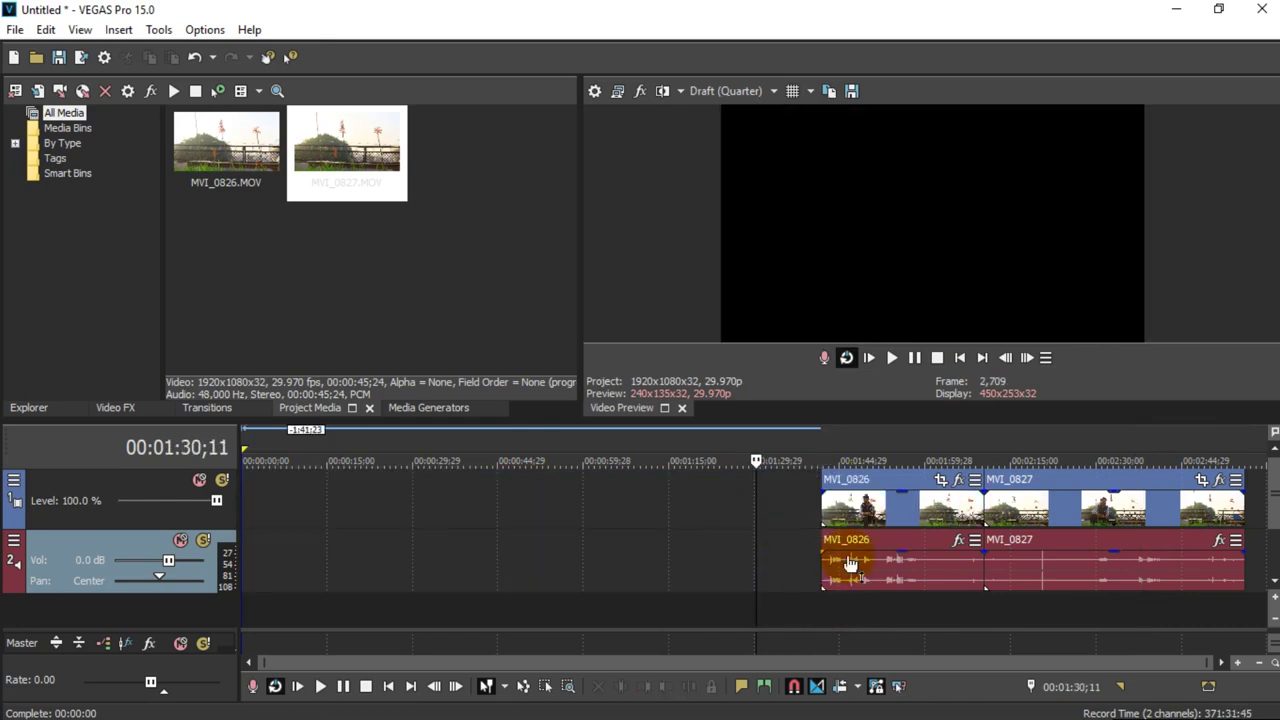
- Split the MVI_0827 clip at about 00:02:29;01 and delete the portion before the cut
click(876, 588)
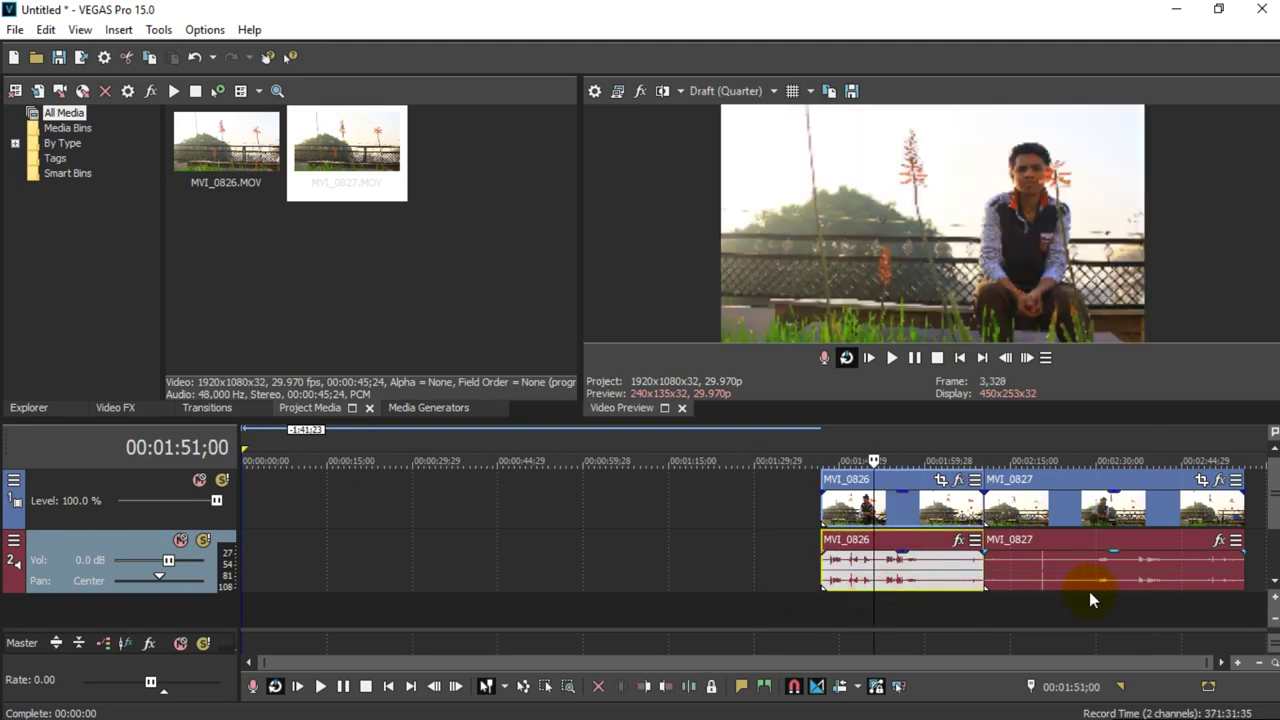
click(1076, 603)
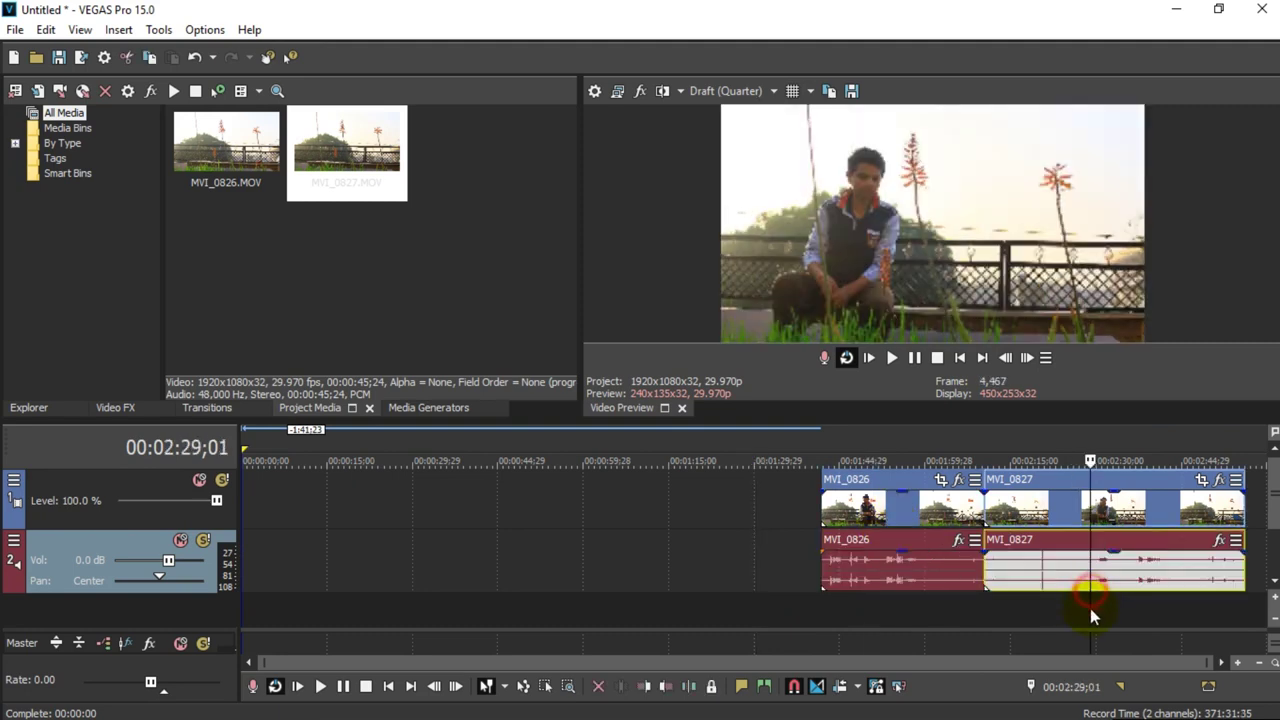
click(1090, 589)
key(s)
click(1058, 565)
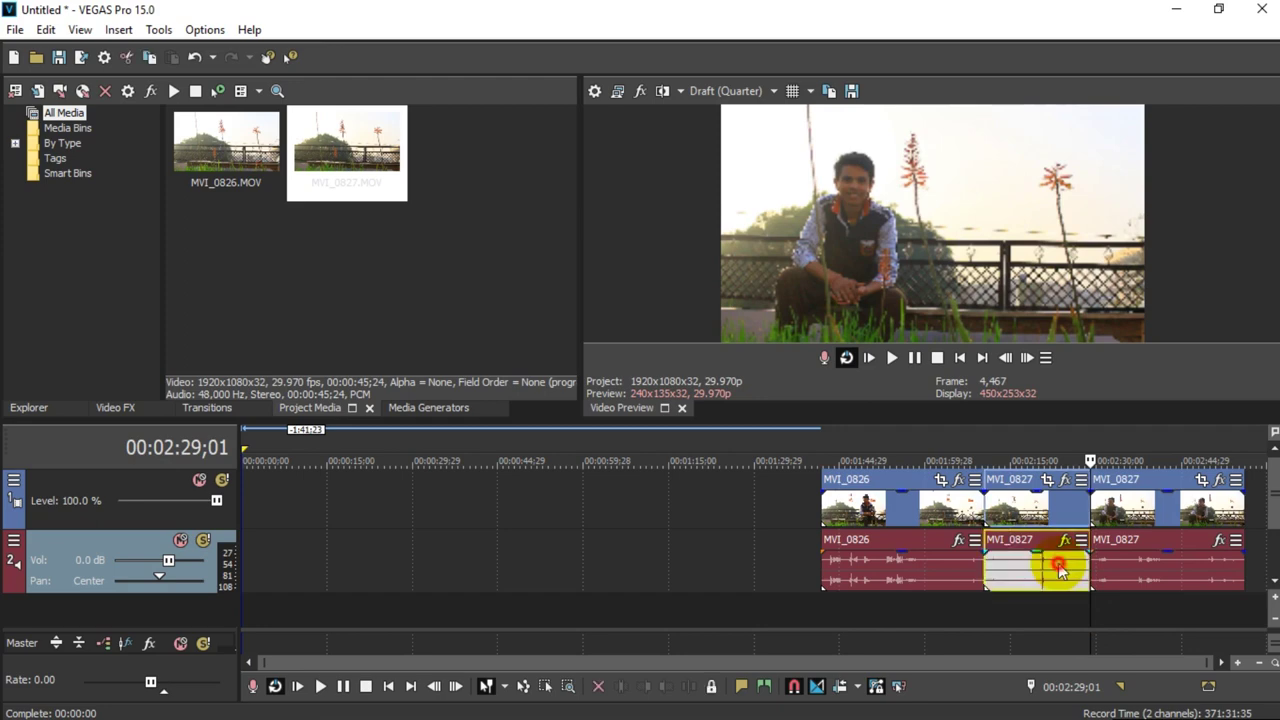
key(Delete)
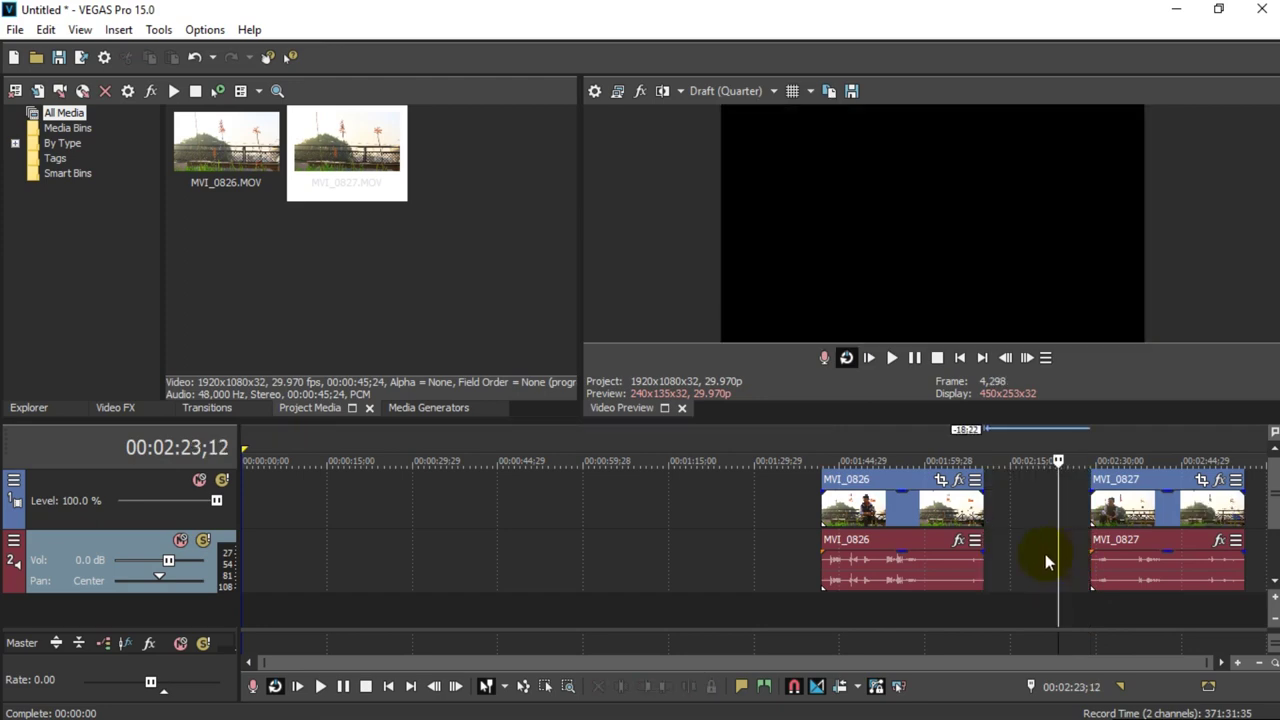
- Move MVI_0826 earlier to start at about 26 seconds and place MVI_0827 on new tracks beneath it, with their starts aligned
drag(966, 509, 543, 507)
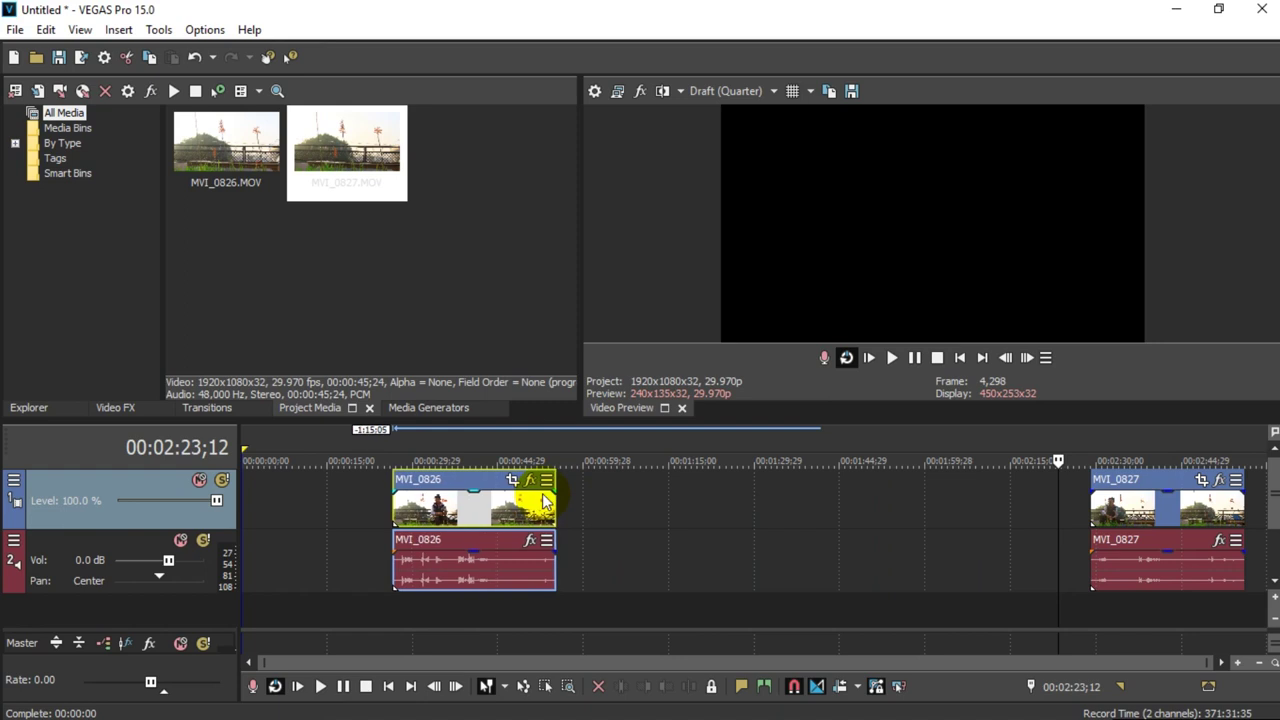
click(1186, 500)
drag(1149, 613, 485, 593)
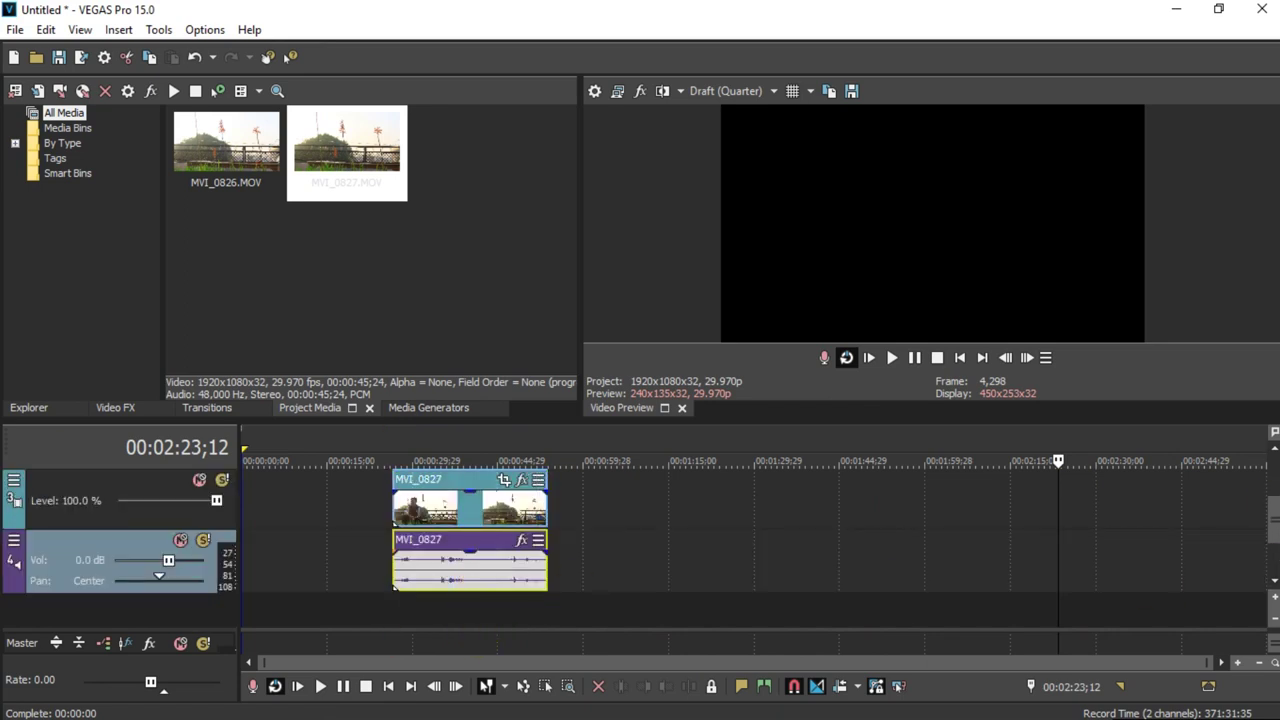
- Open Event Pan/Crop for the MVI_0826 video event, show its frame at 00:00:33;00, and enable the mask
click(510, 517)
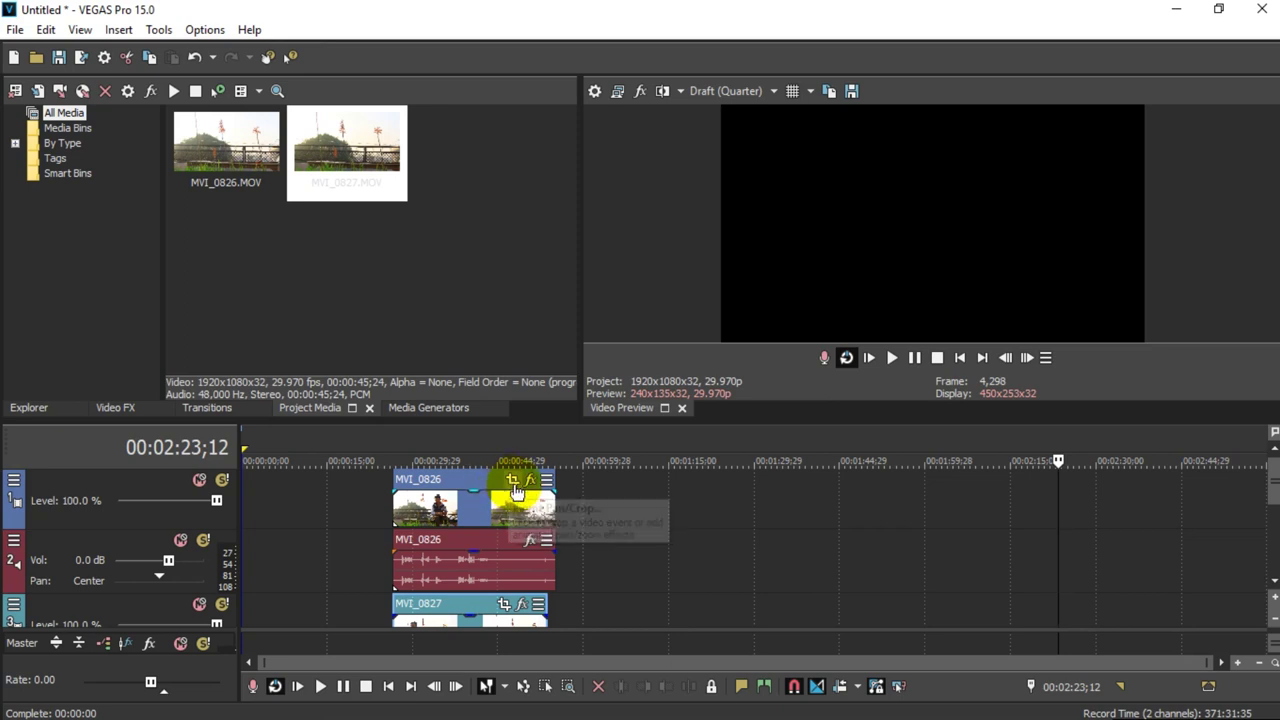
click(507, 513)
right_click(507, 513)
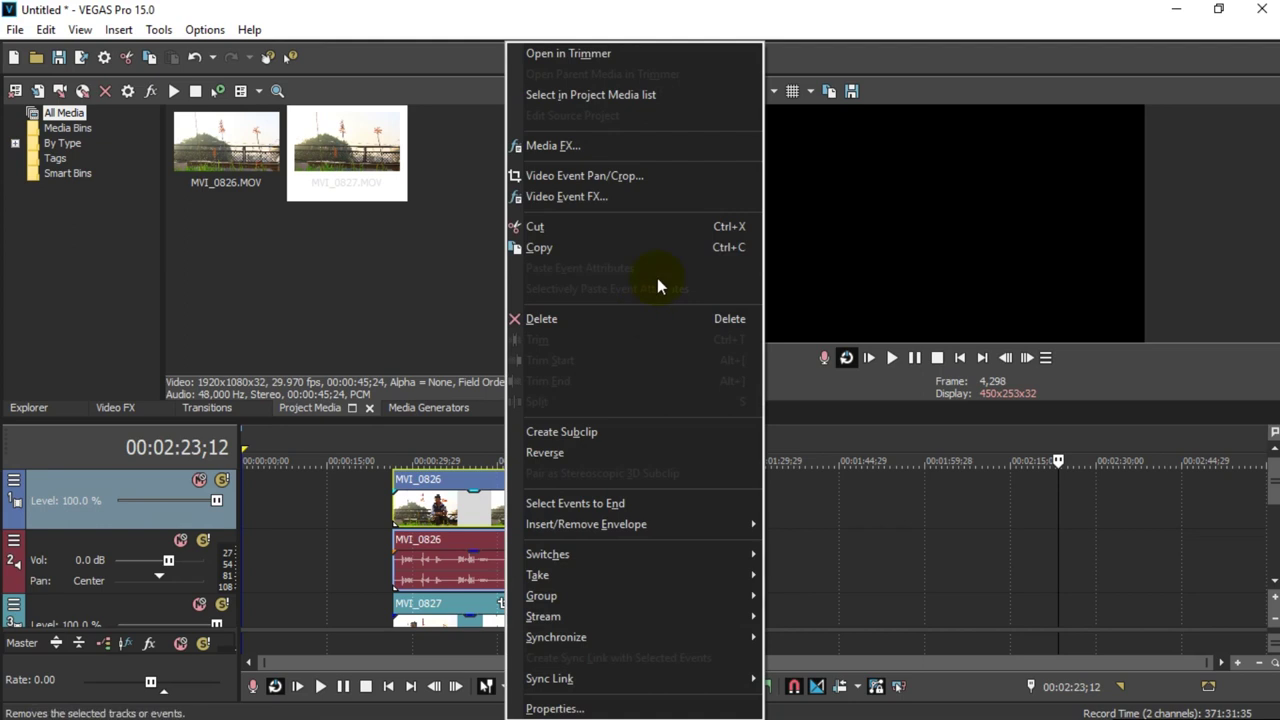
click(612, 176)
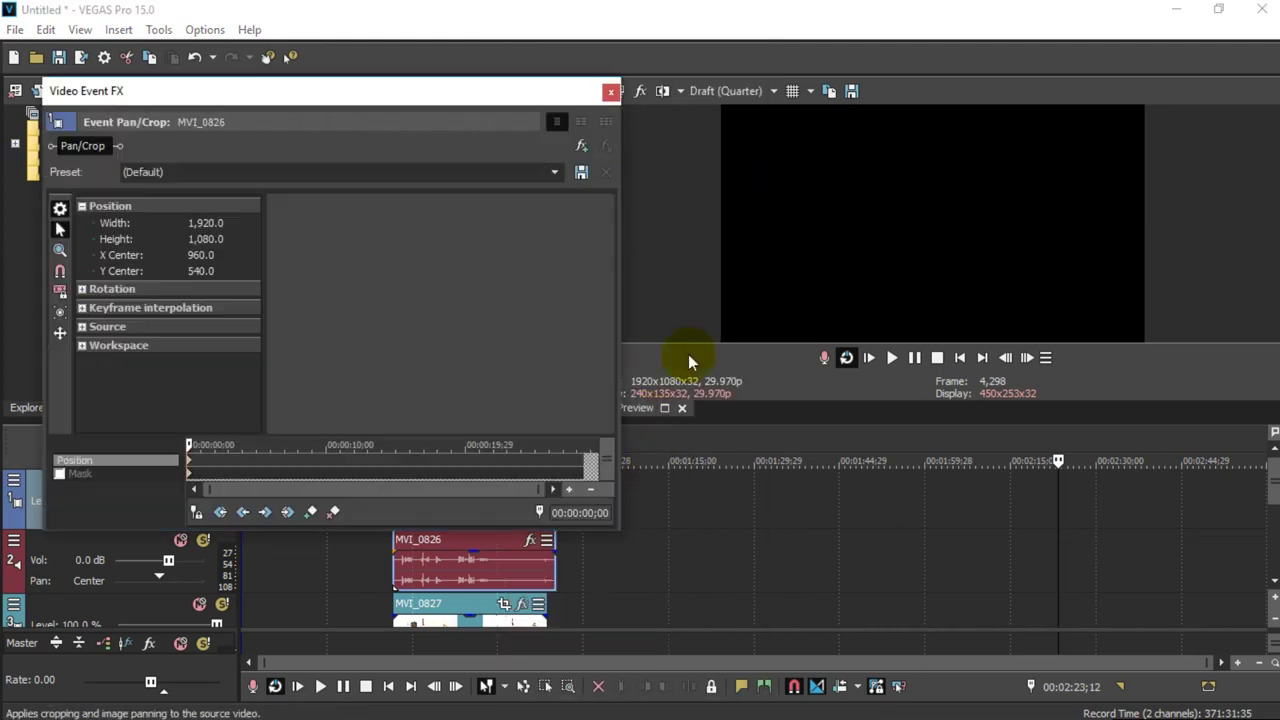
click(429, 574)
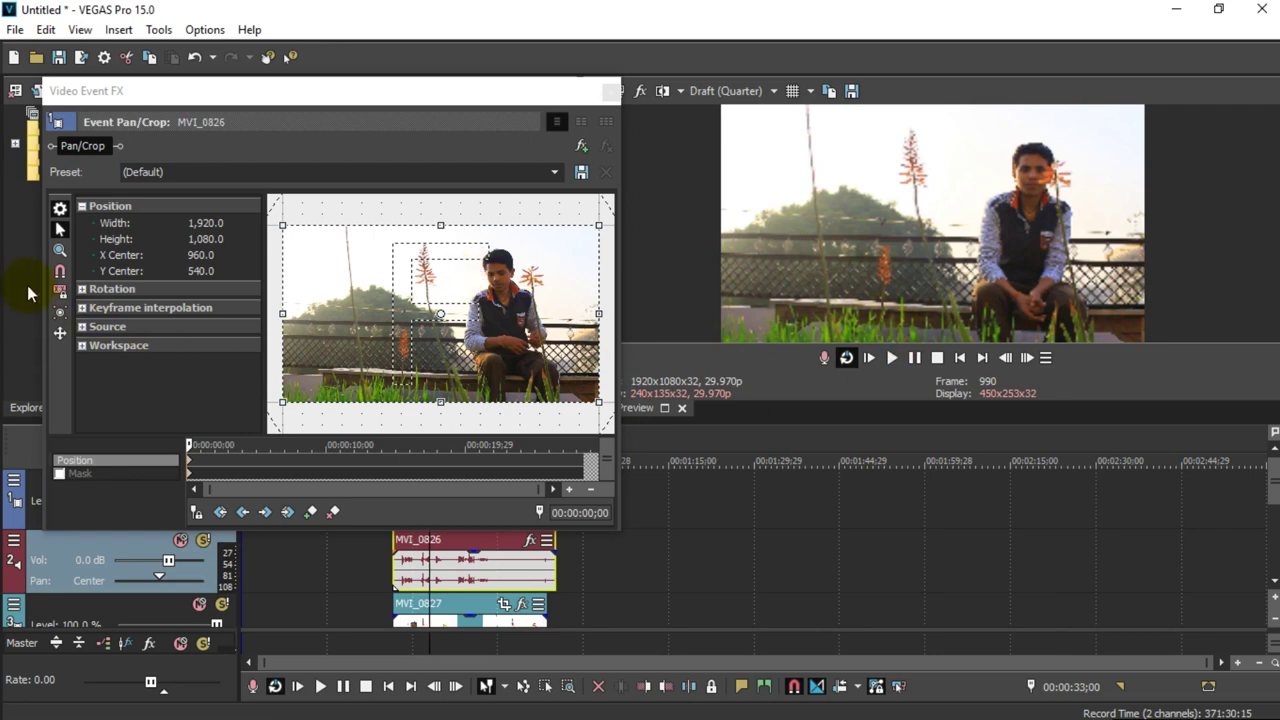
click(60, 473)
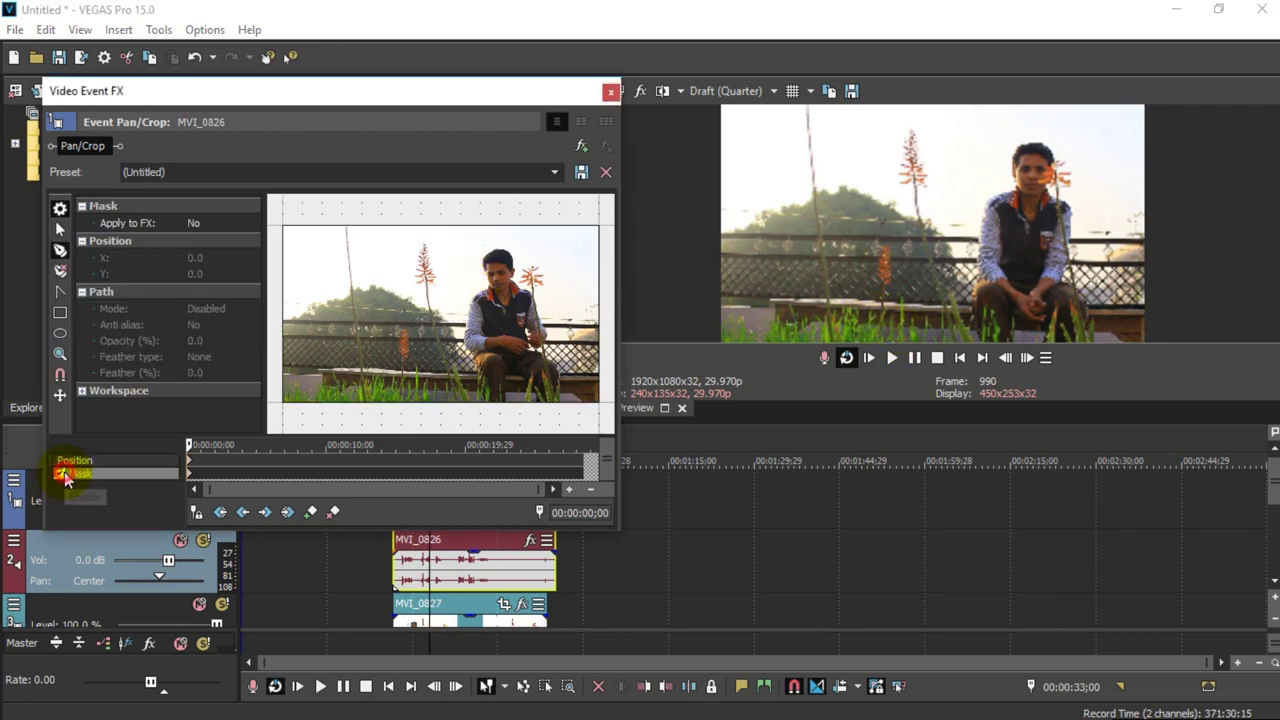
- Draw a four-point mask around the right half of the MVI_0826 frame, enclosing the seated man, and close the path
click(94, 290)
click(60, 250)
click(61, 253)
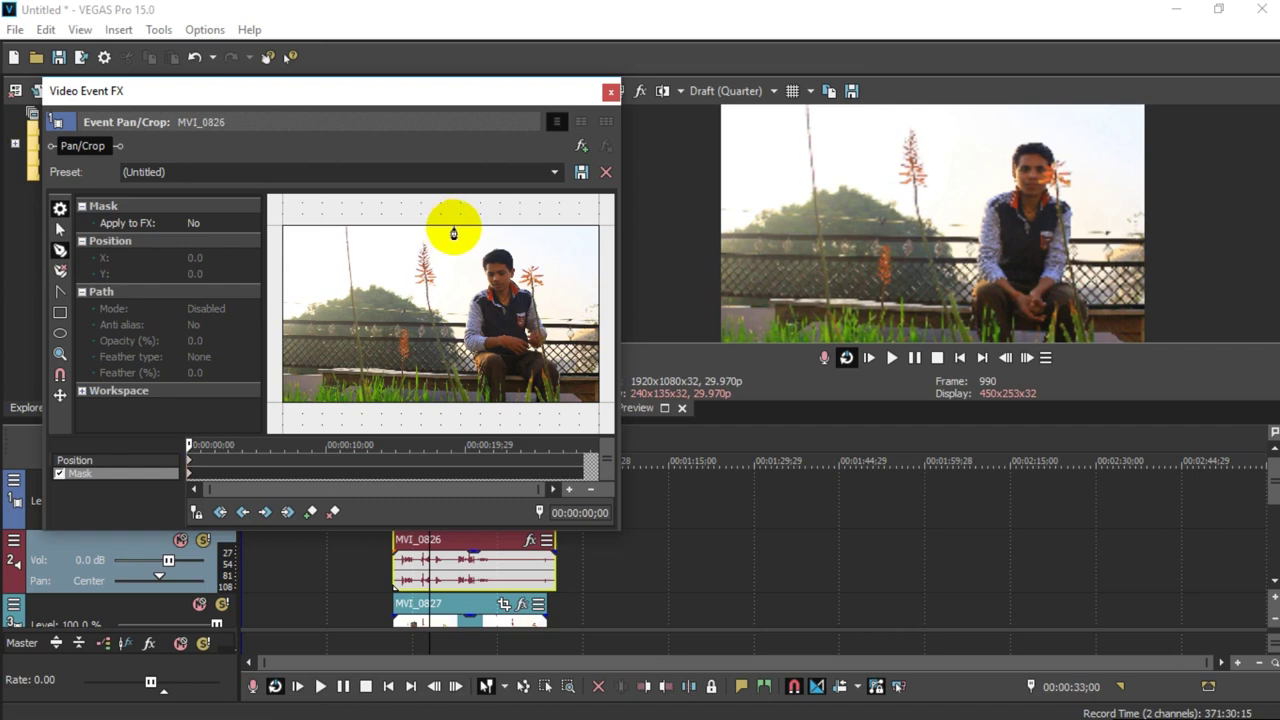
click(448, 228)
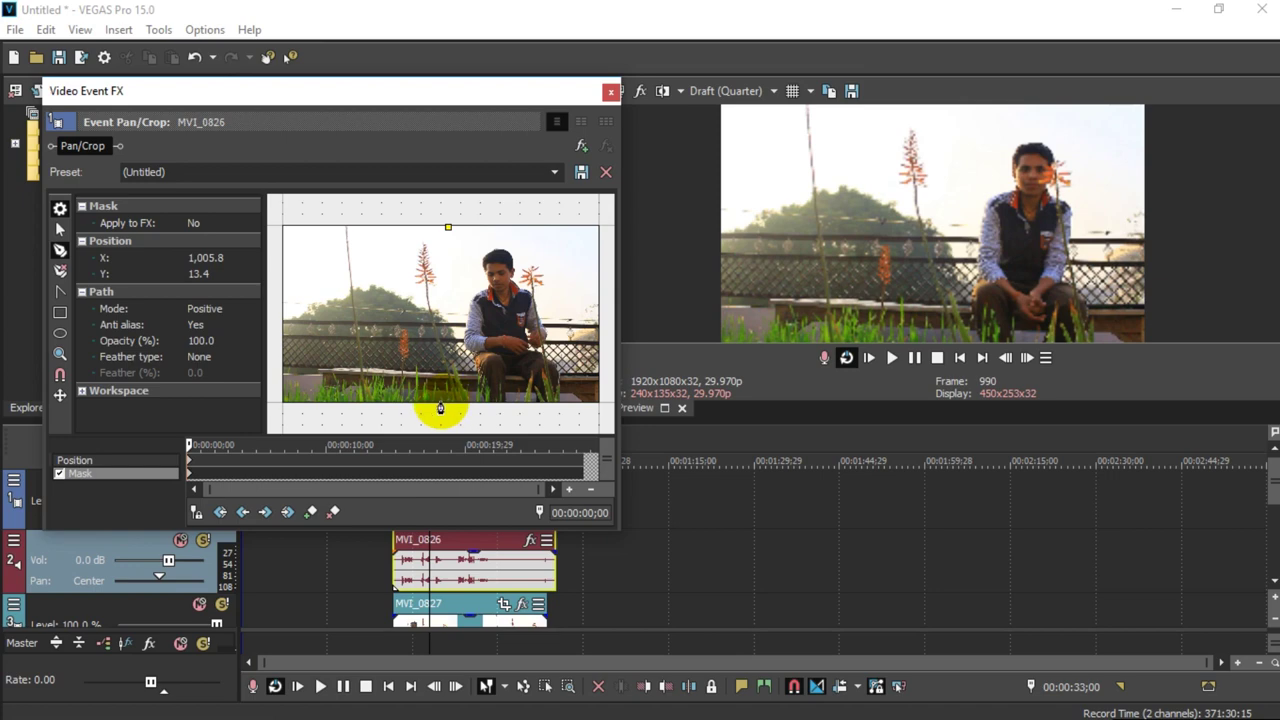
click(443, 404)
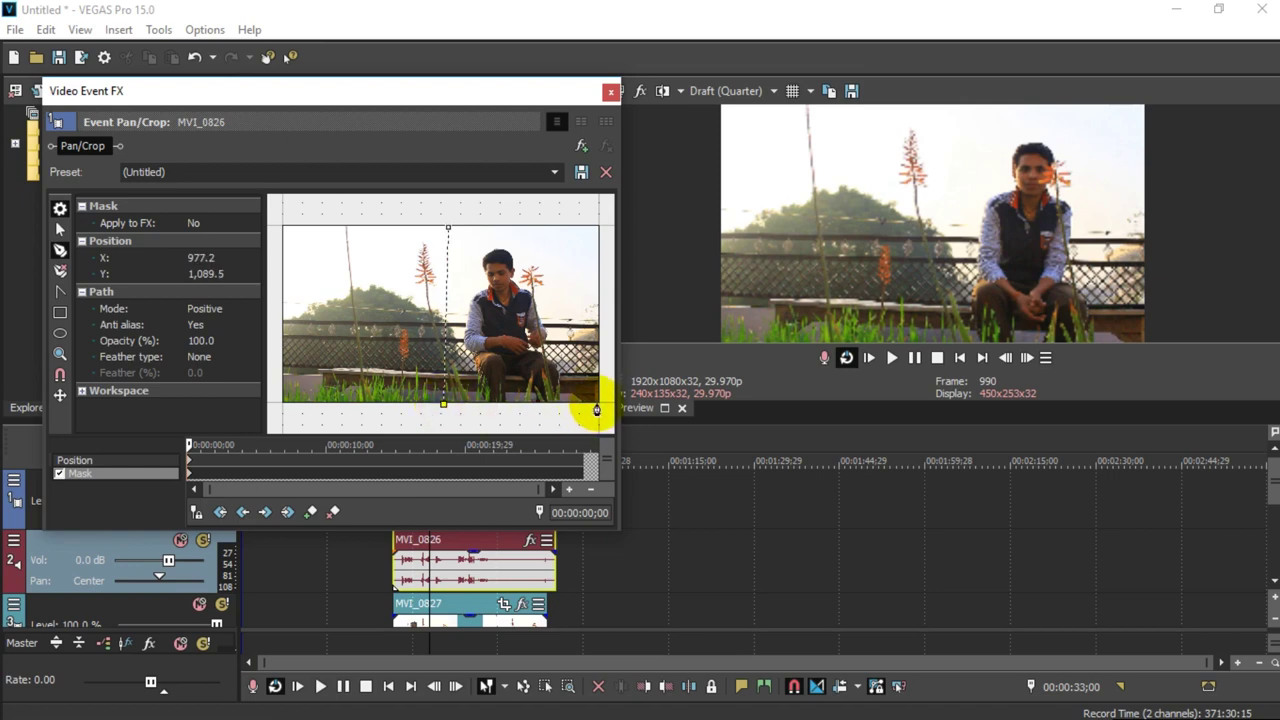
click(599, 406)
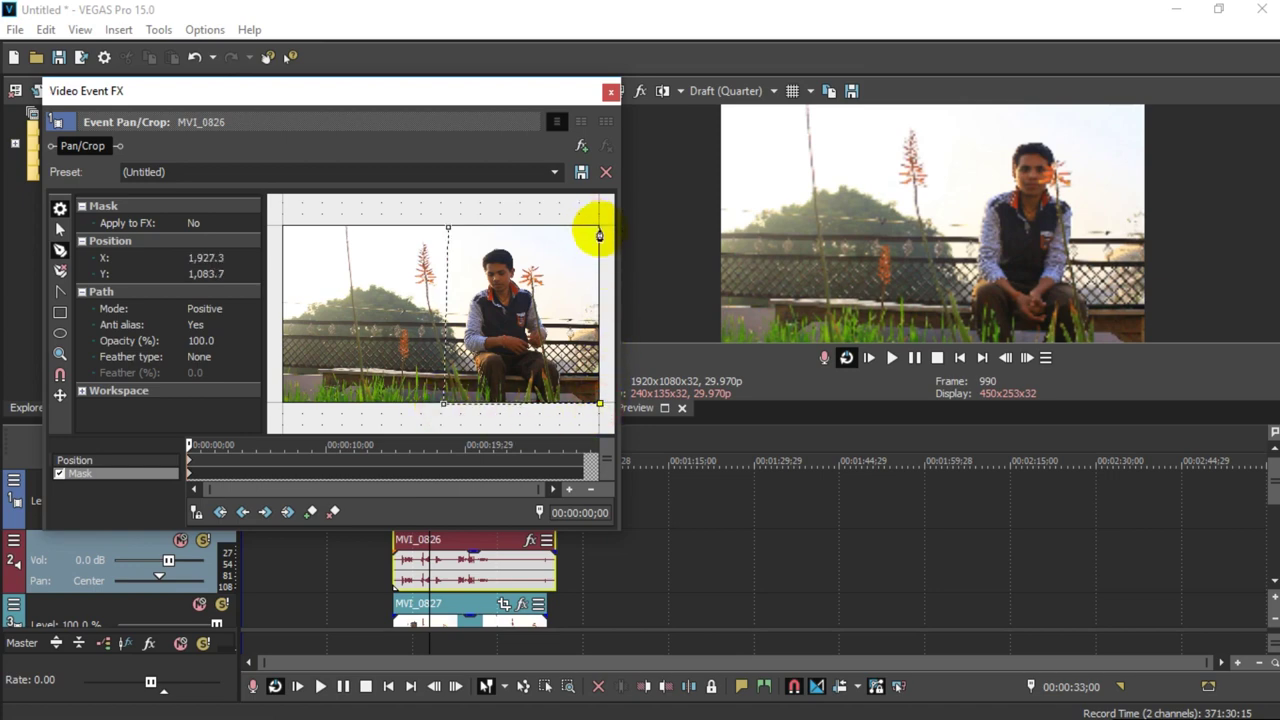
click(599, 229)
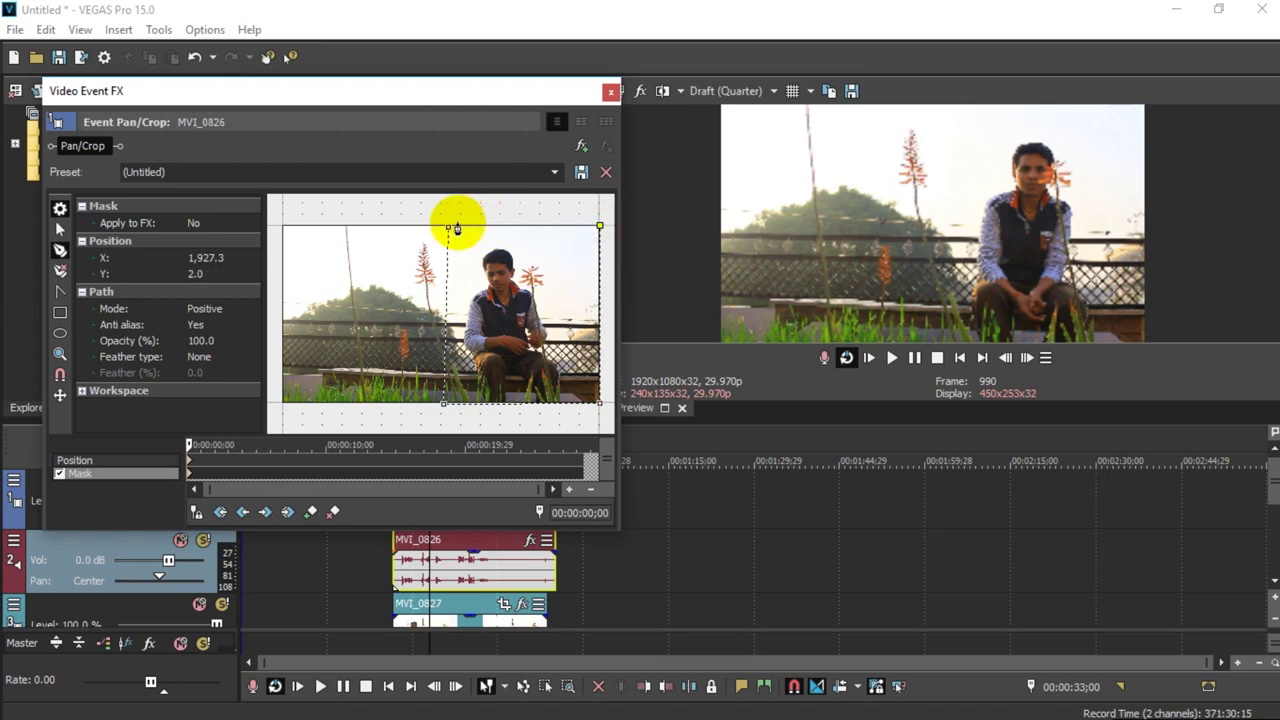
right_click(448, 232)
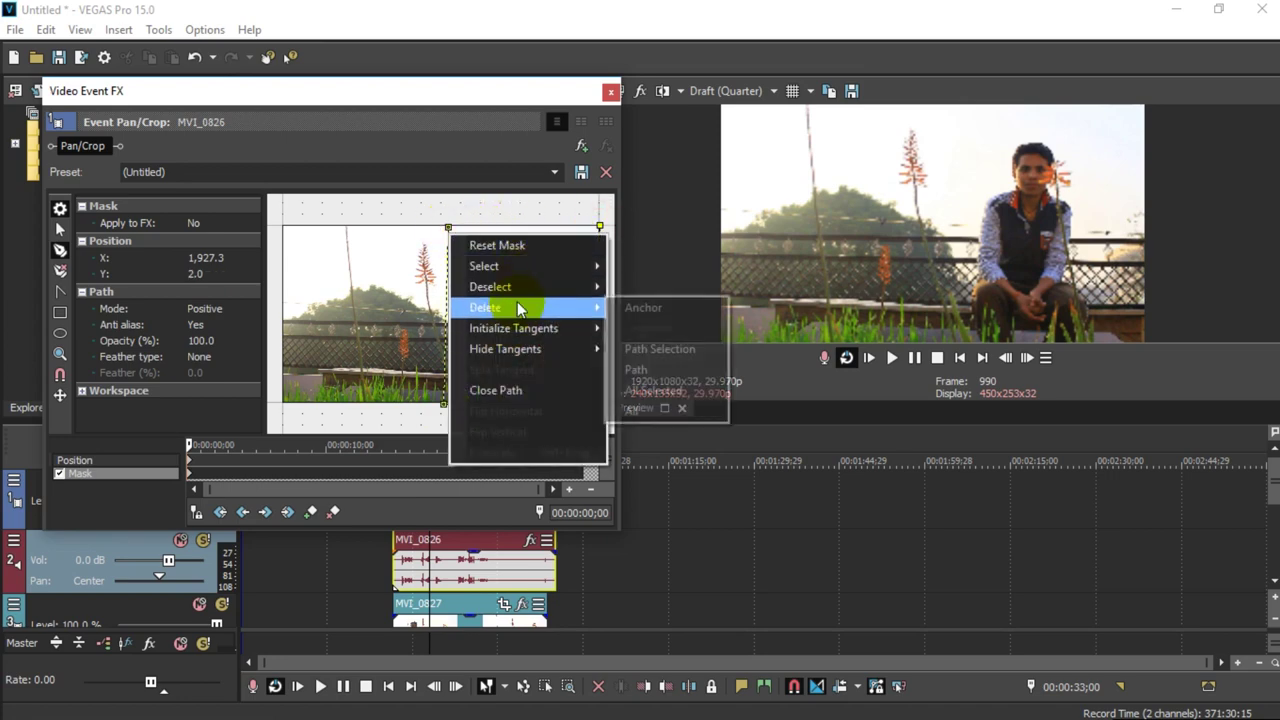
click(510, 392)
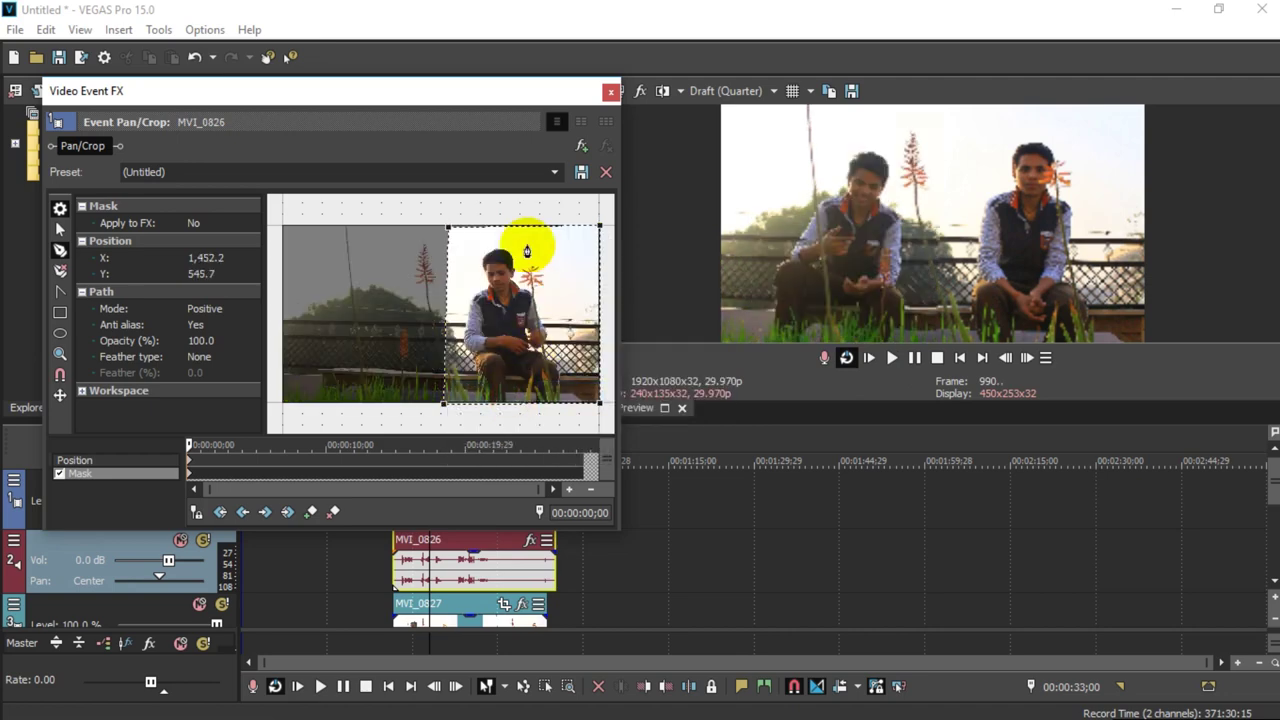
click(574, 211)
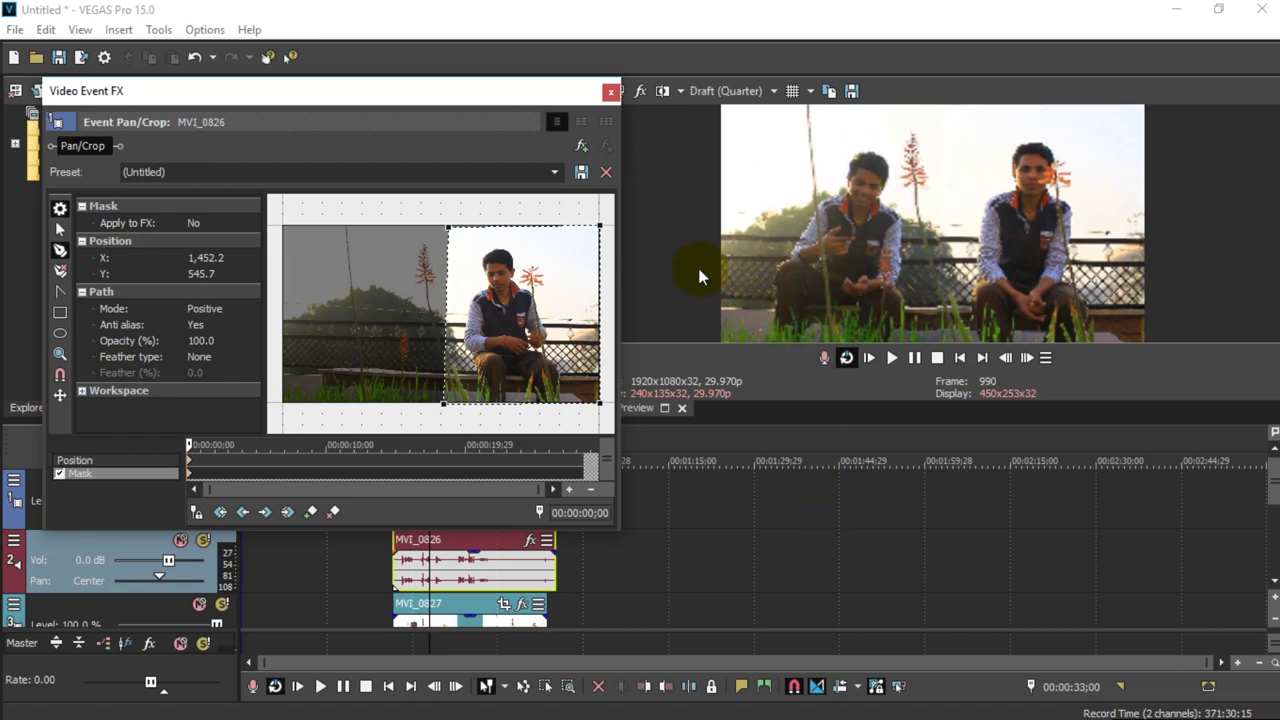
click(446, 228)
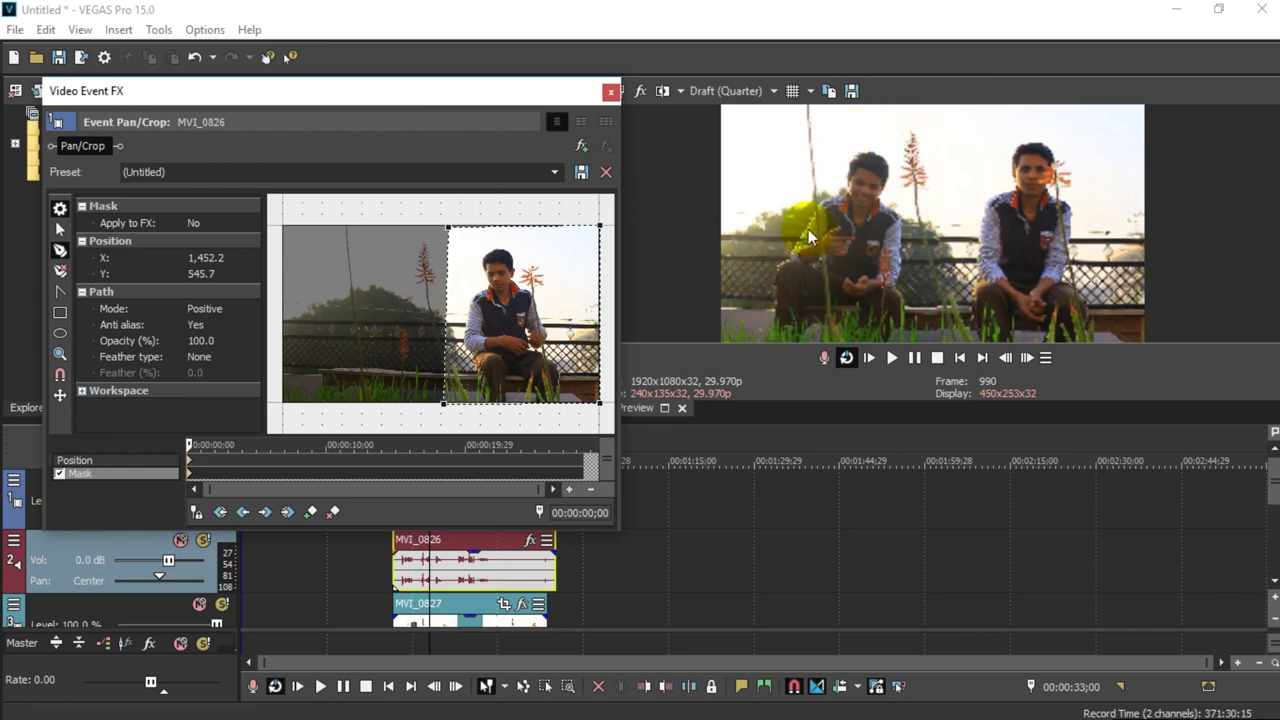
click(920, 212)
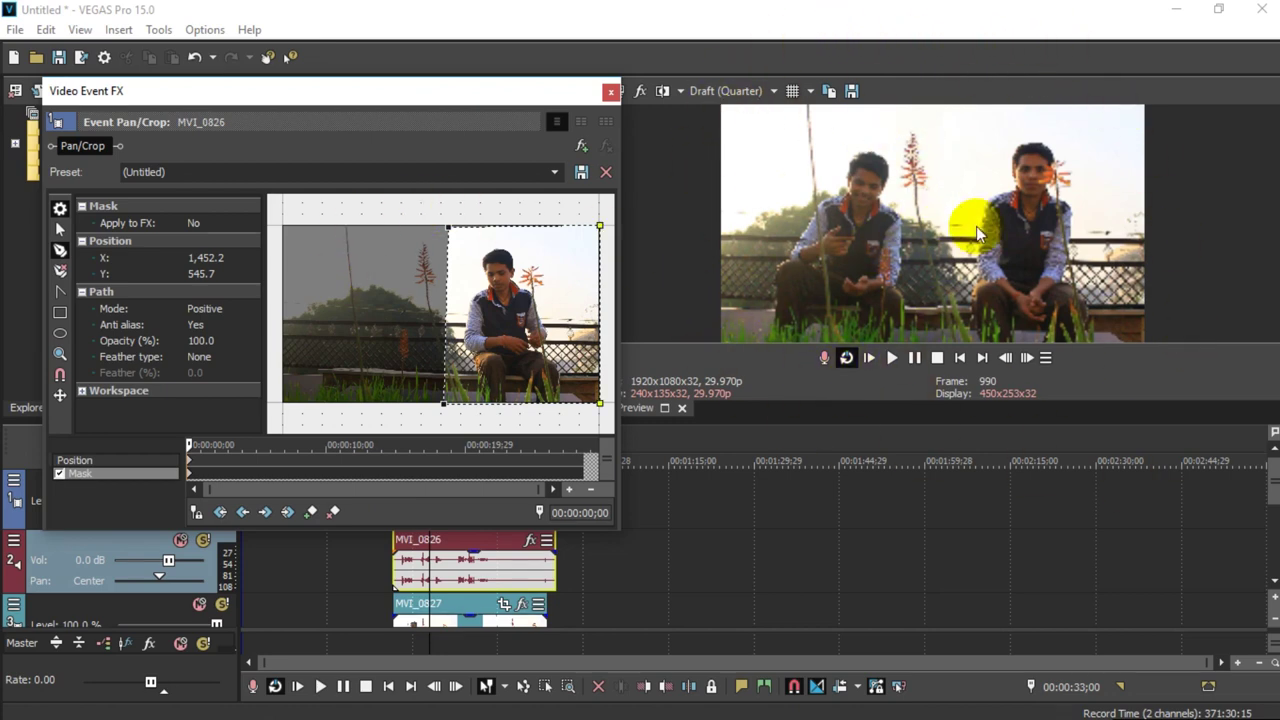
- Set the video preview quality to Best (Half) and enlarge the preview area to inspect the mask's seam
click(728, 90)
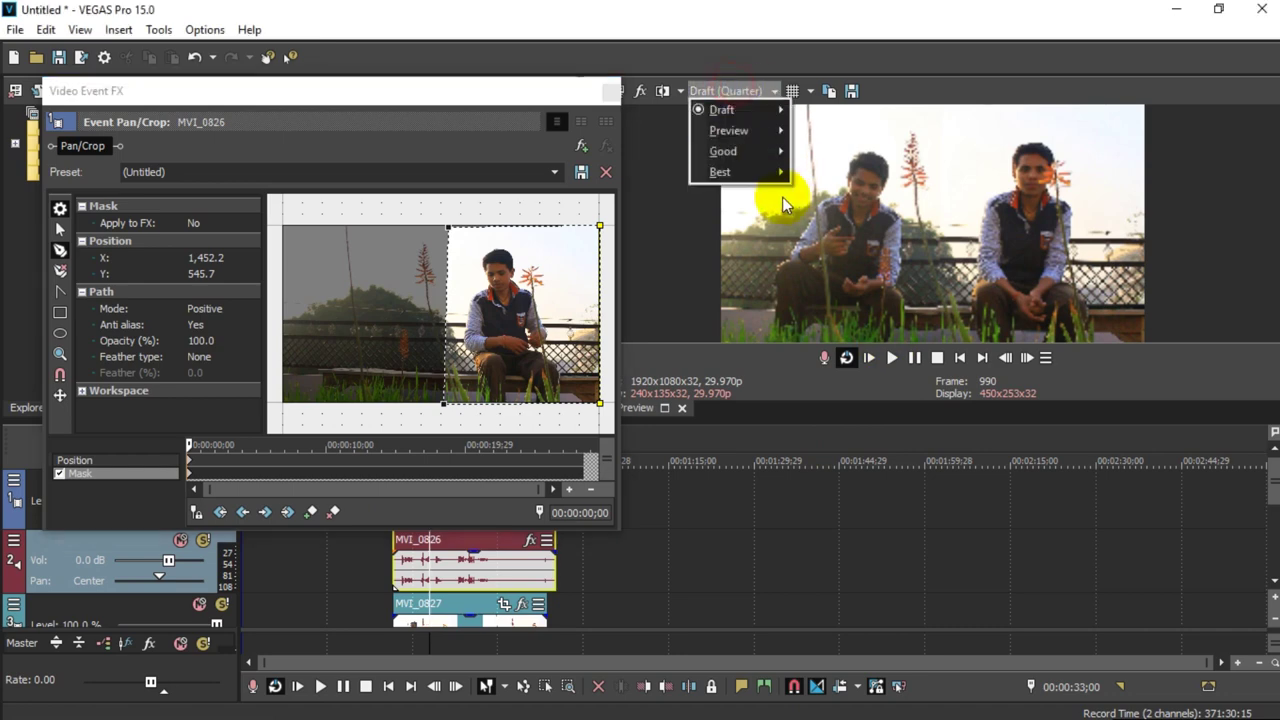
mouse_move(752, 173)
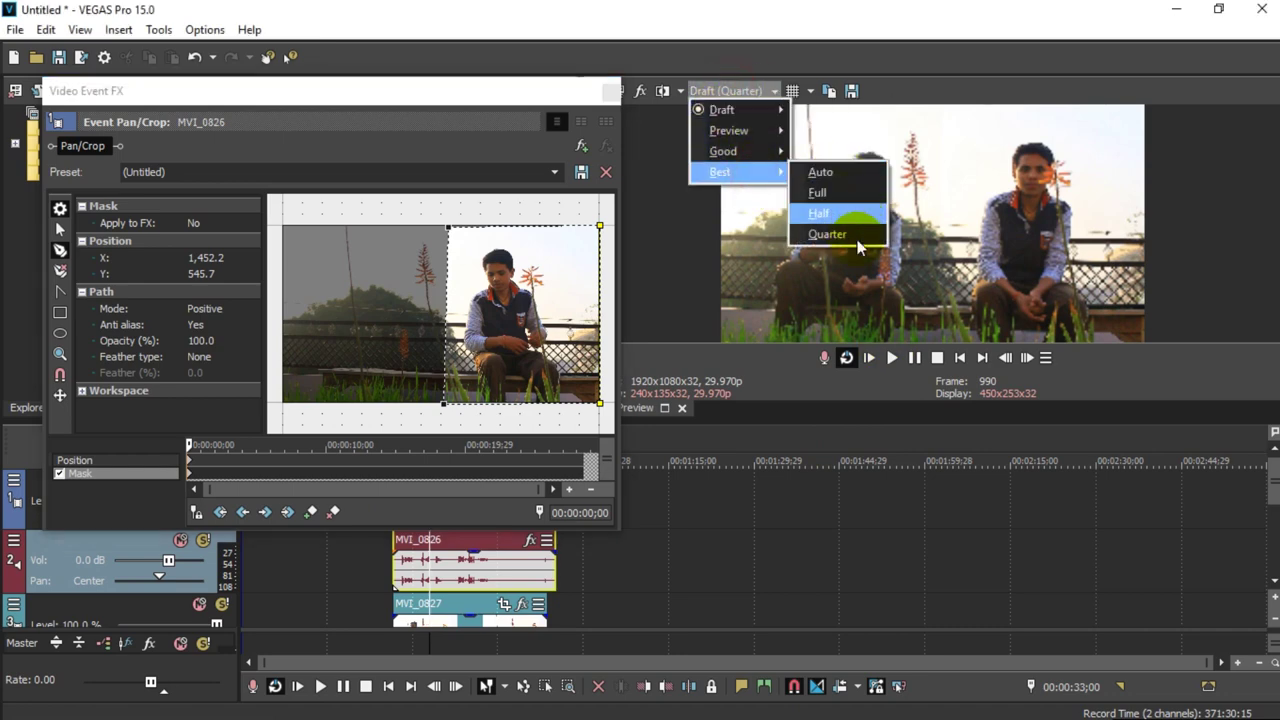
click(833, 212)
drag(933, 422, 862, 660)
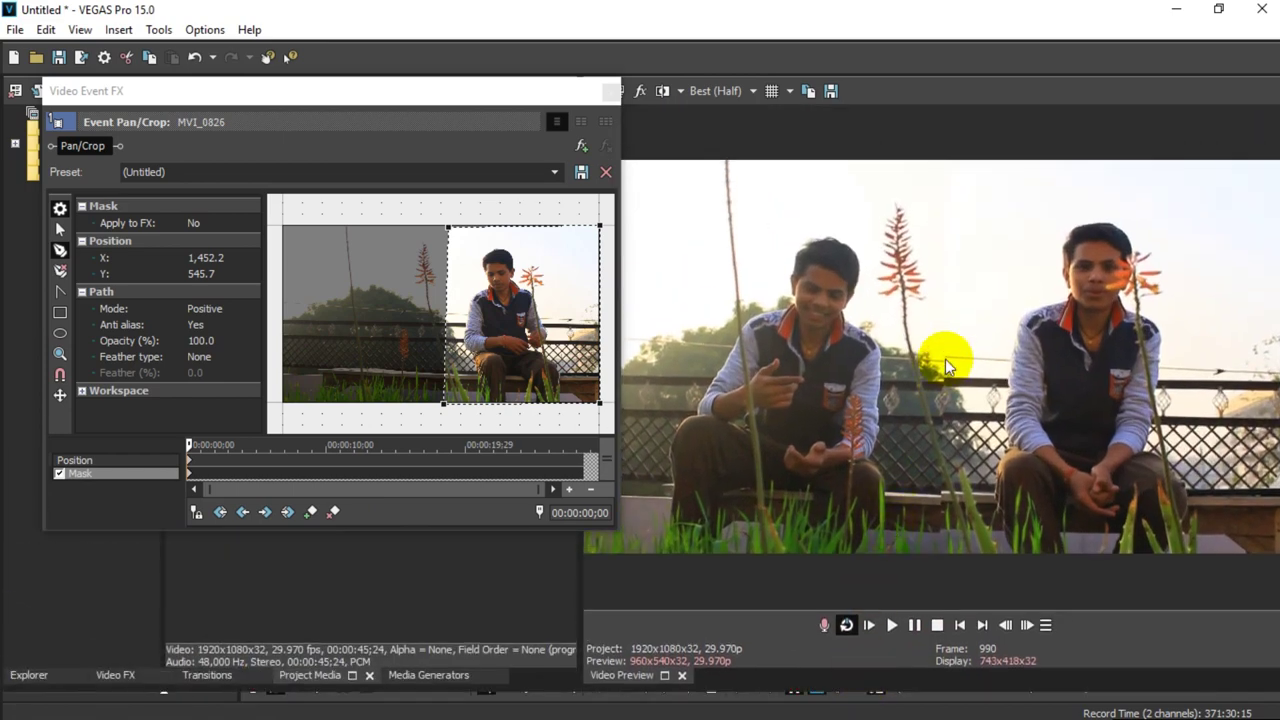
click(924, 466)
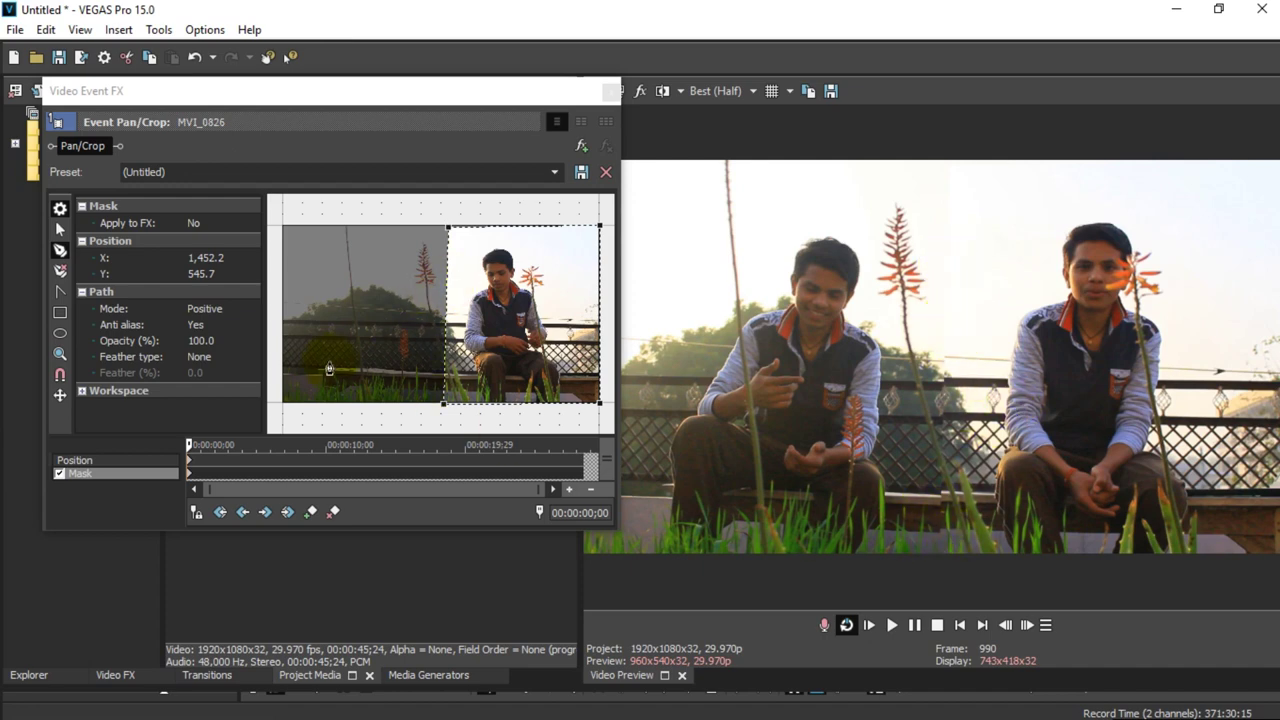
- Set the MVI_0826 mask's feather type to Both with a feather of 12.9%, and close the Pan/Crop window after checking the seam
click(221, 358)
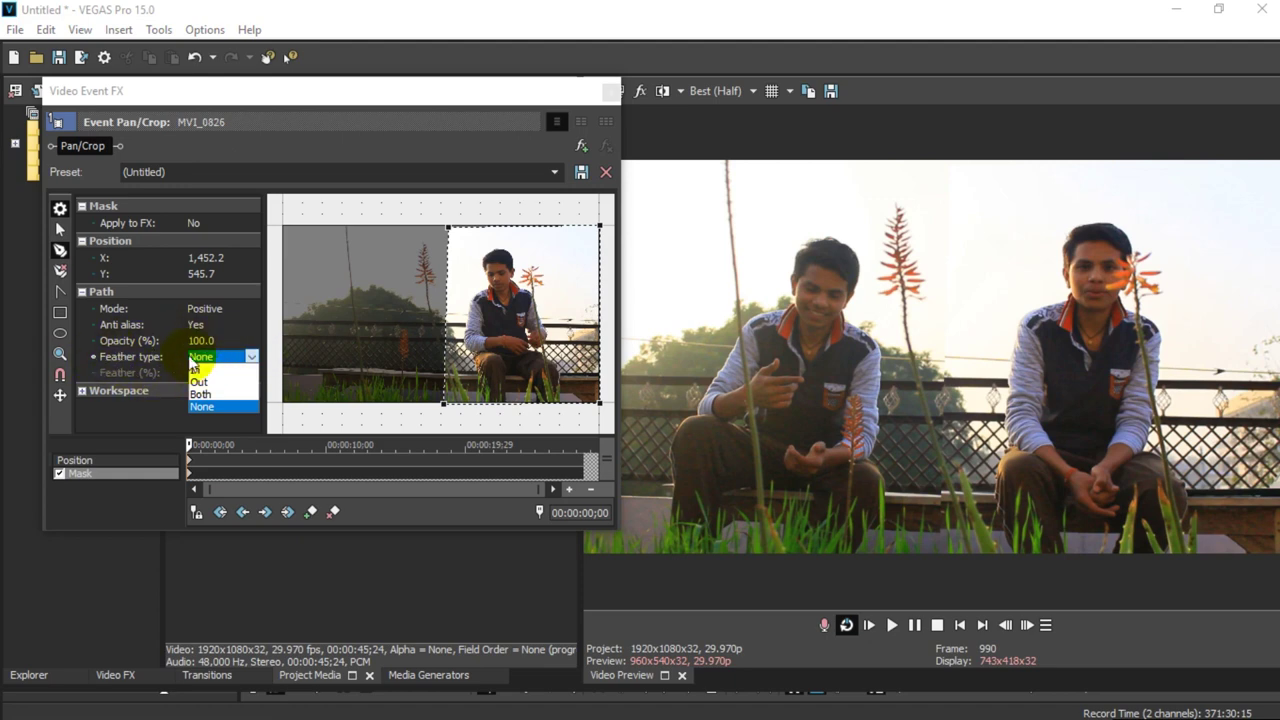
click(209, 396)
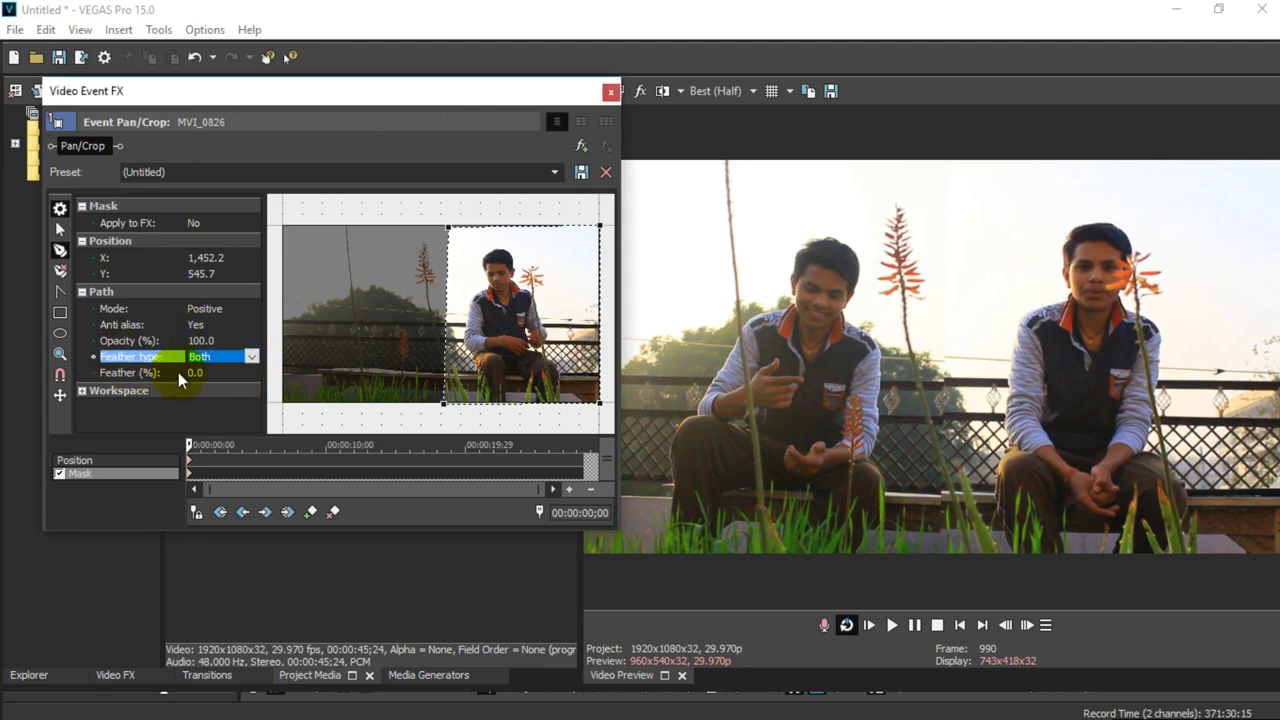
click(150, 372)
click(252, 372)
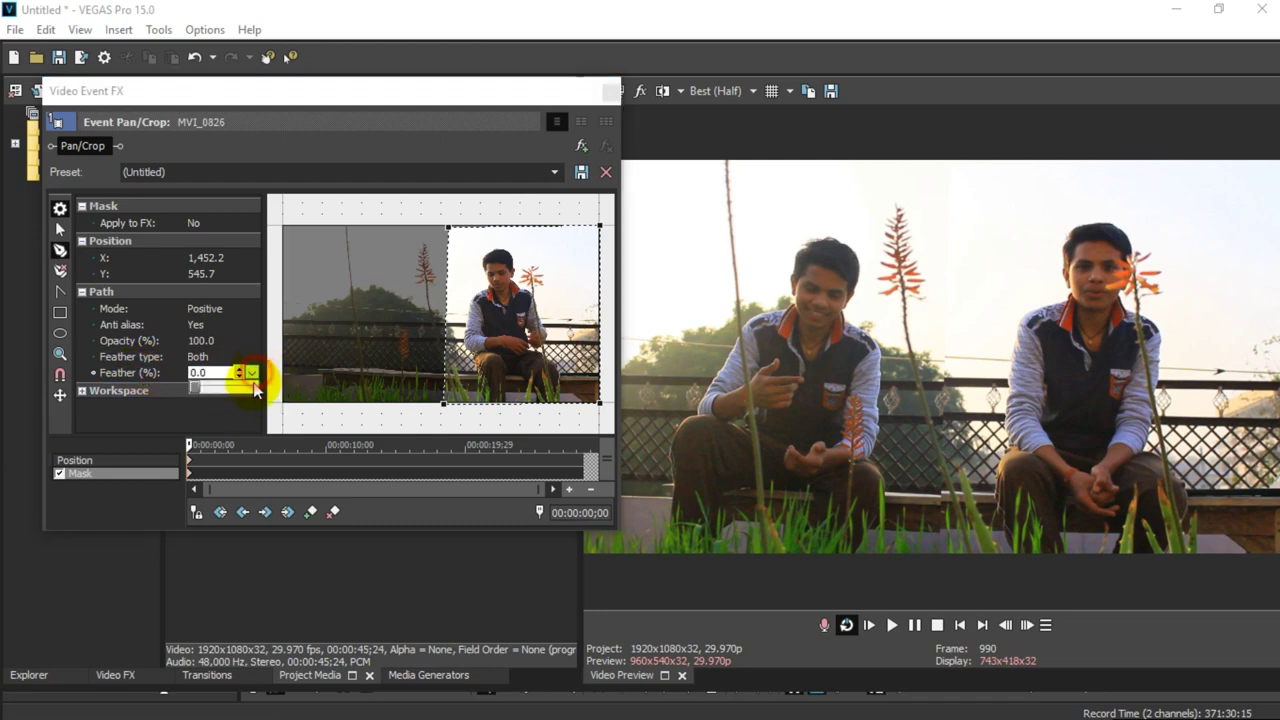
drag(193, 392, 207, 394)
click(971, 357)
click(935, 385)
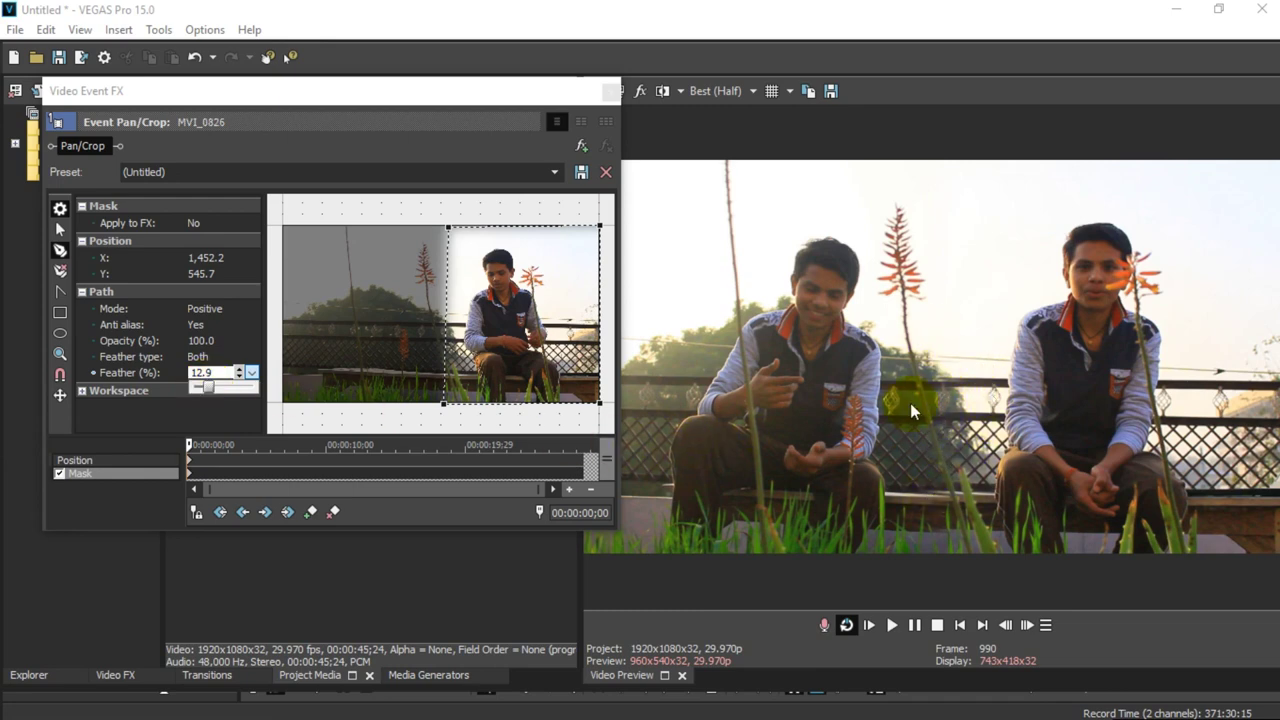
click(609, 93)
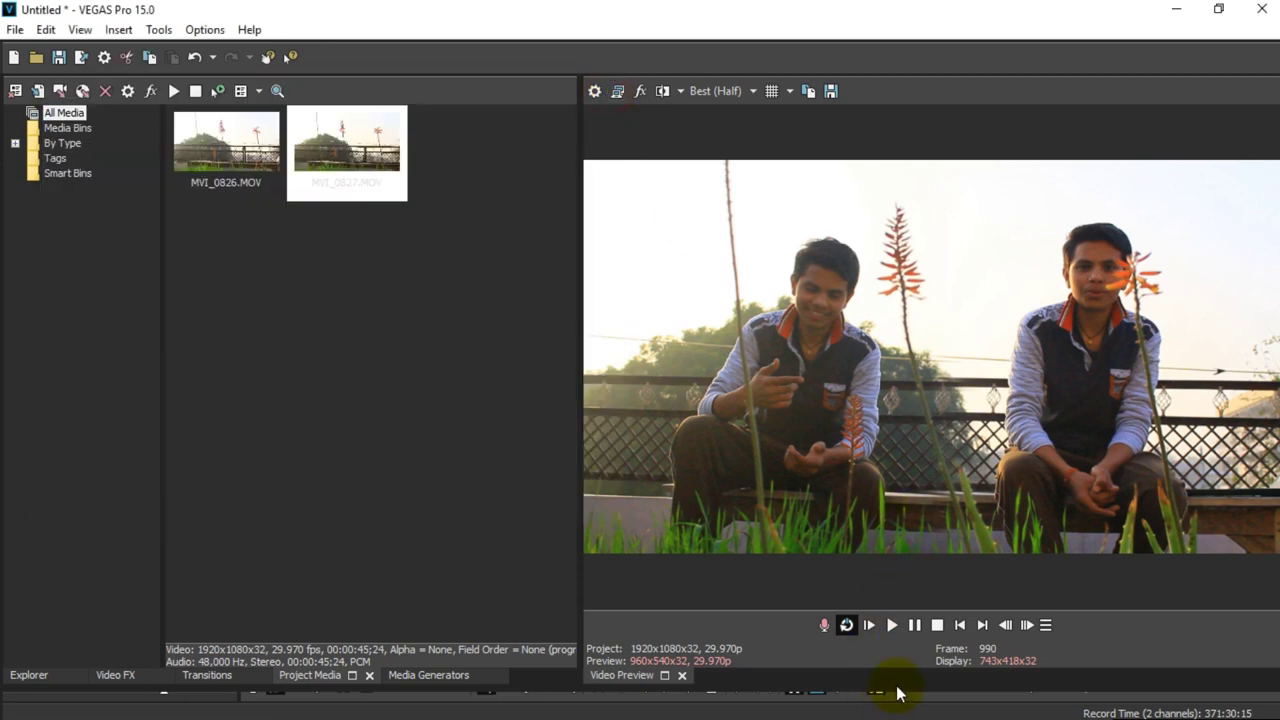
- Enlarge the timeline area again and play the composite from the clips' start at 00:00:26;18, pausing around 00:00:32;03
drag(902, 690, 952, 391)
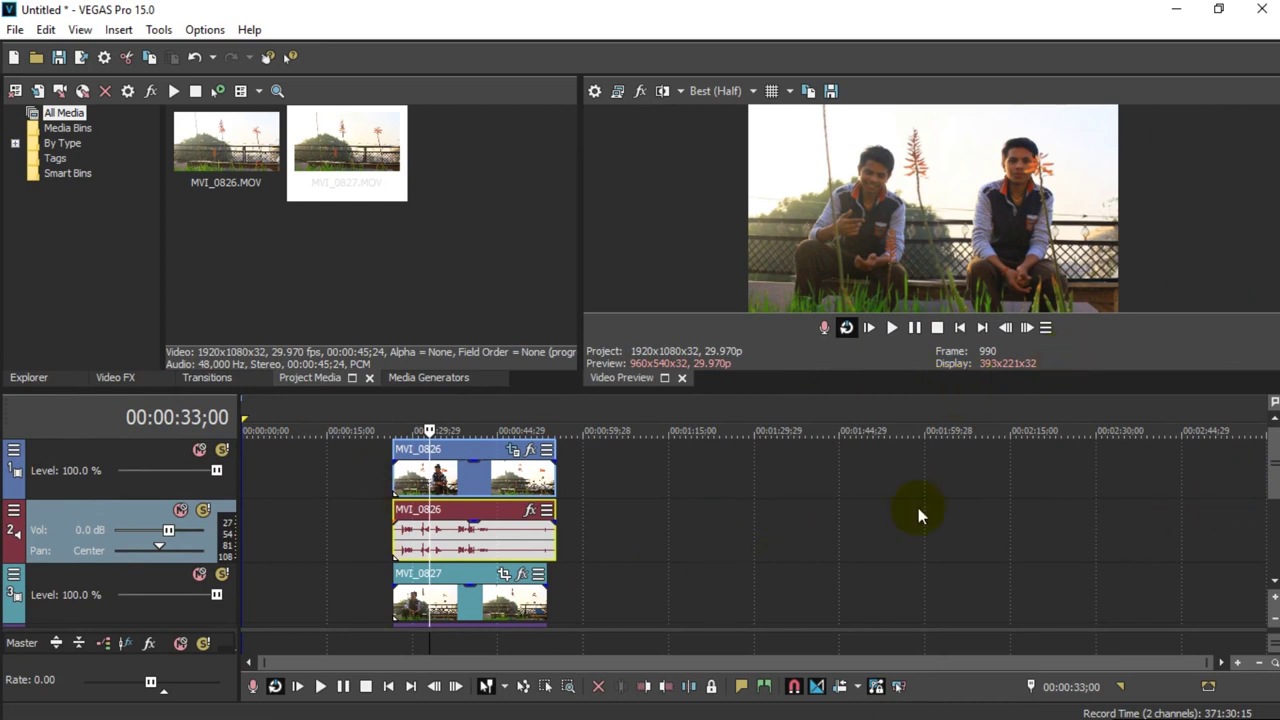
click(394, 541)
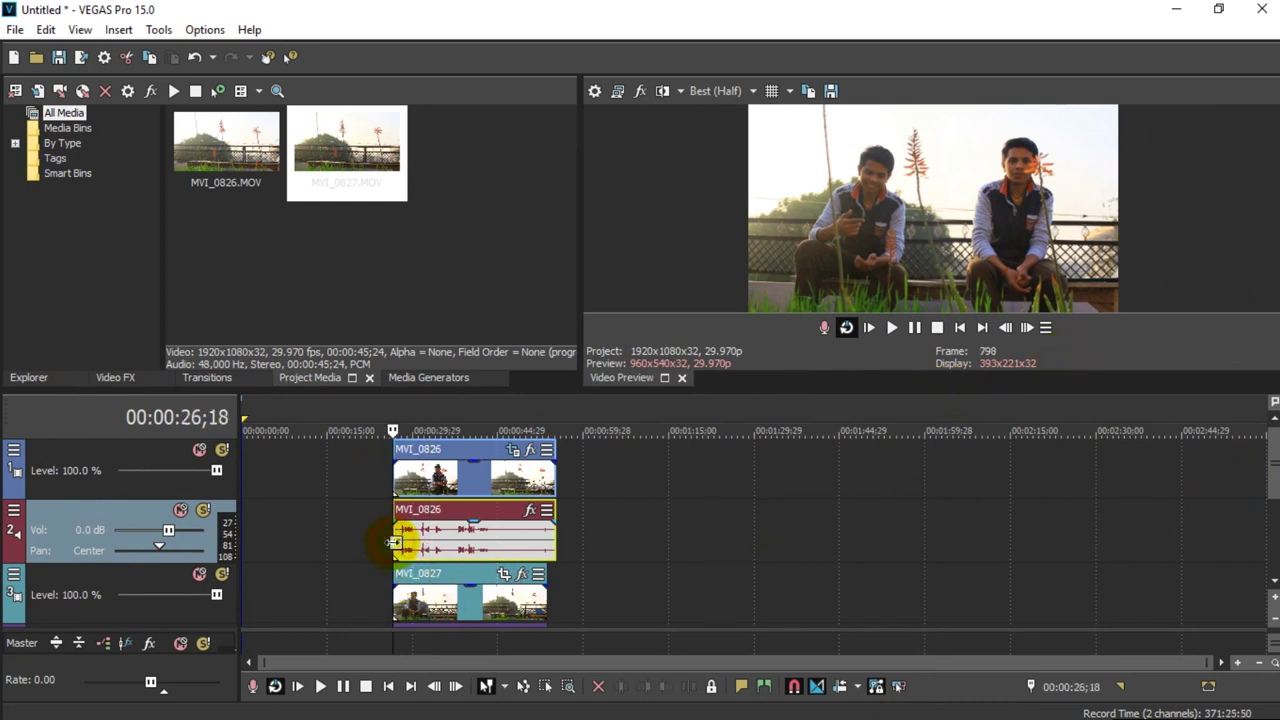
key(space)
scroll(582, 584, up, 4)
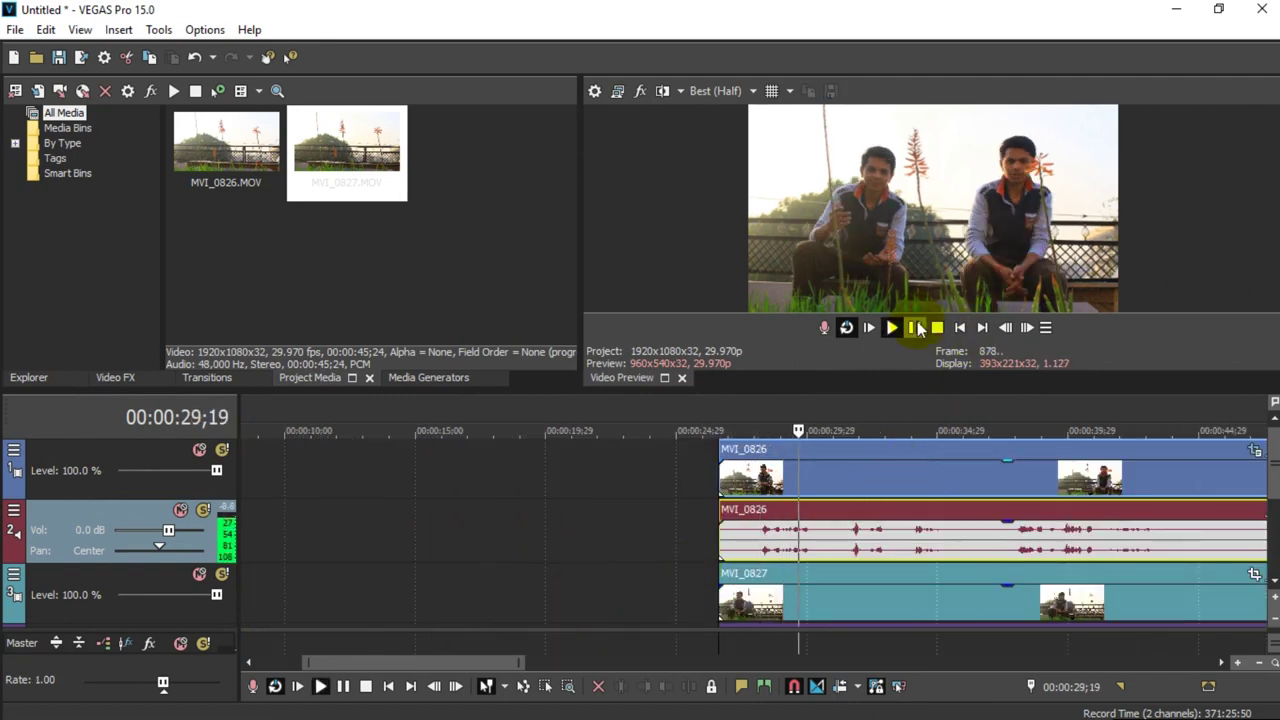
click(914, 327)
scroll(930, 531, down, 4)
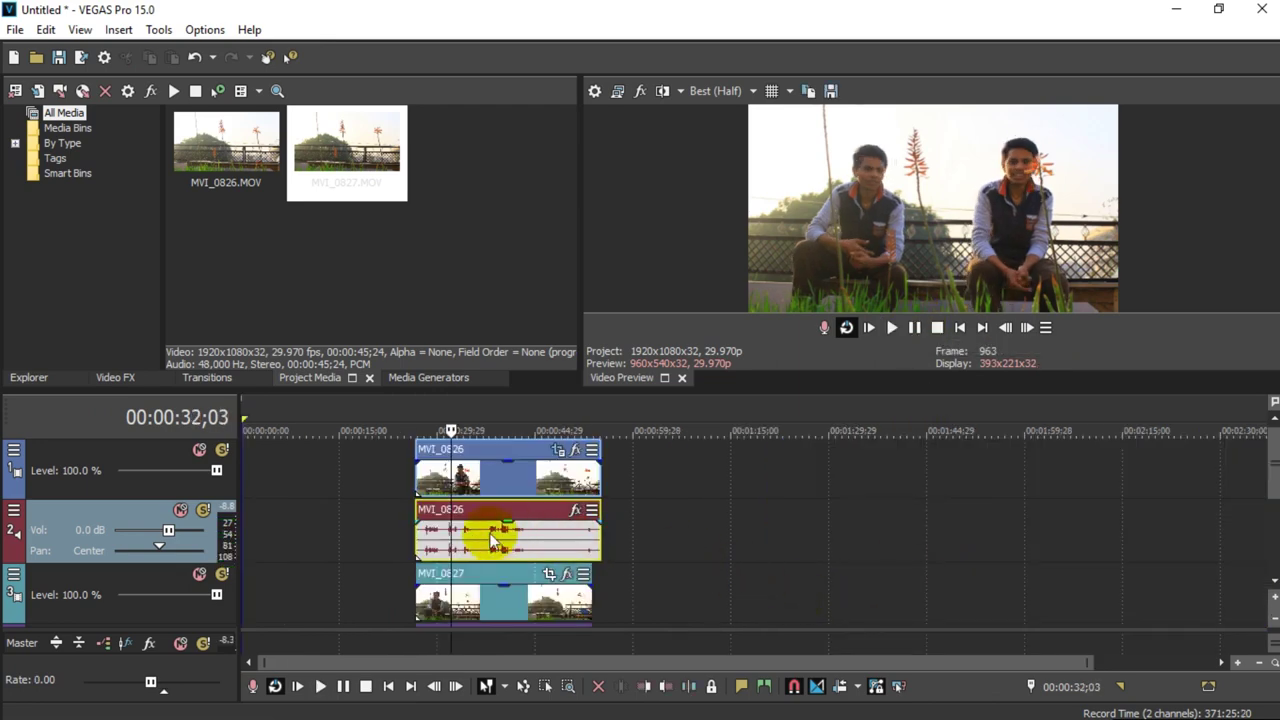
- Move the MVI_0826 video and audio 1 second 12 frames earlier on the timeline, relative to MVI_0827
drag(472, 541, 430, 553)
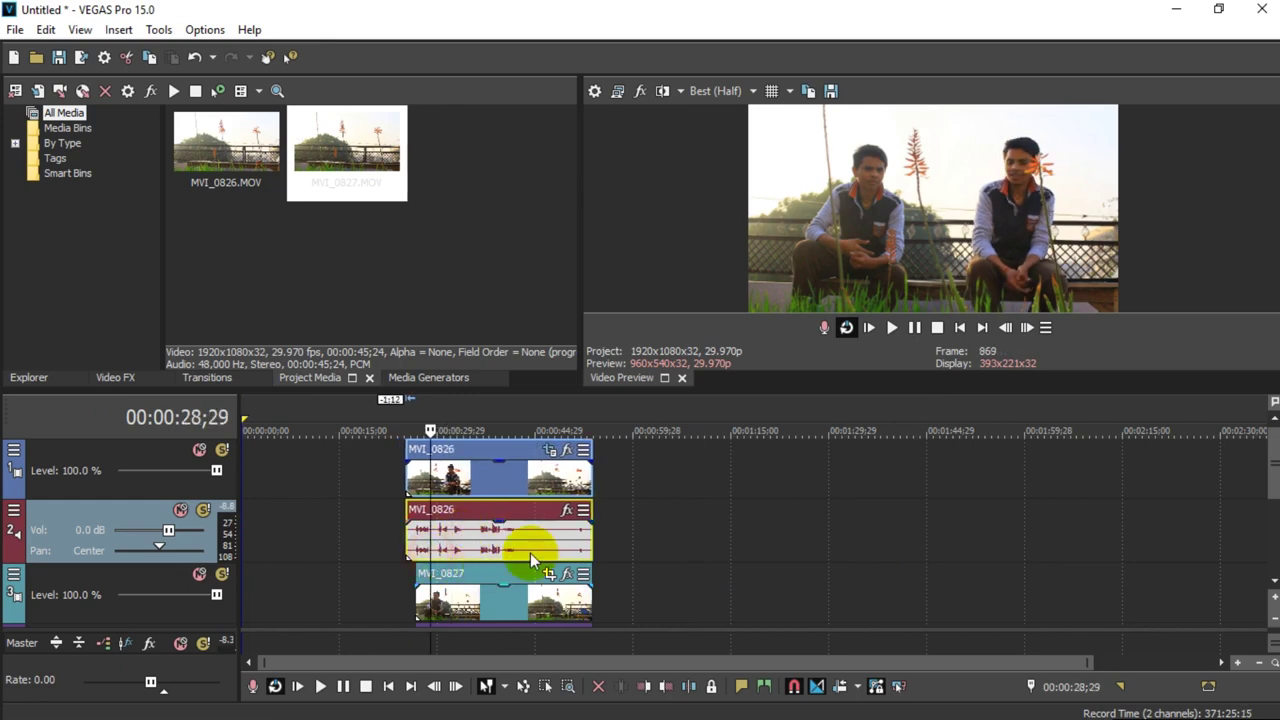
scroll(566, 520, up, 3)
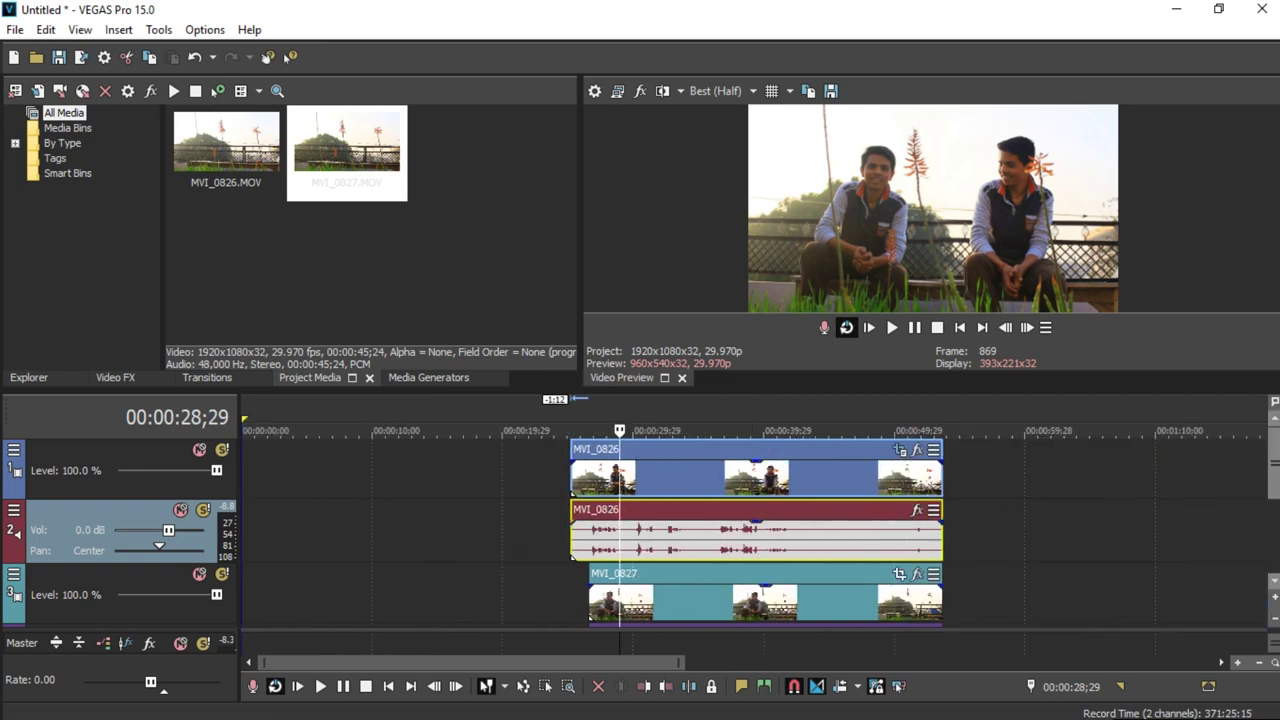
scroll(1056, 516, down, 1)
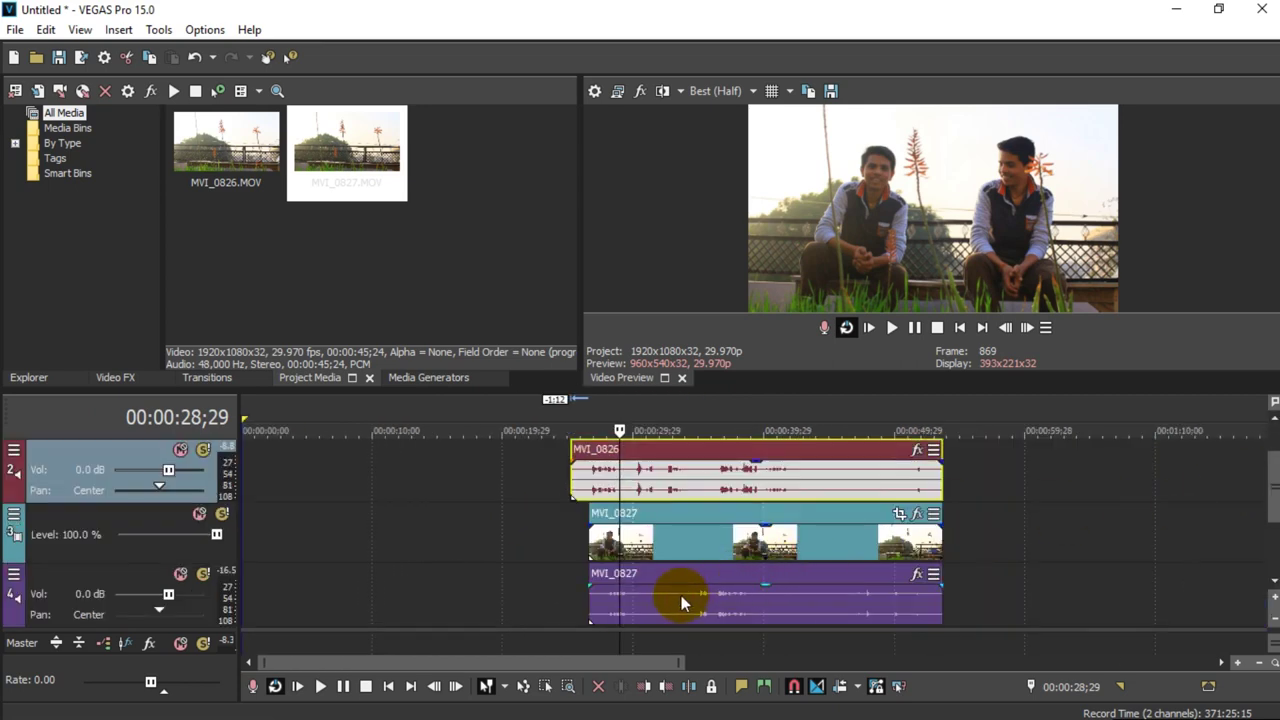
click(698, 598)
click(618, 482)
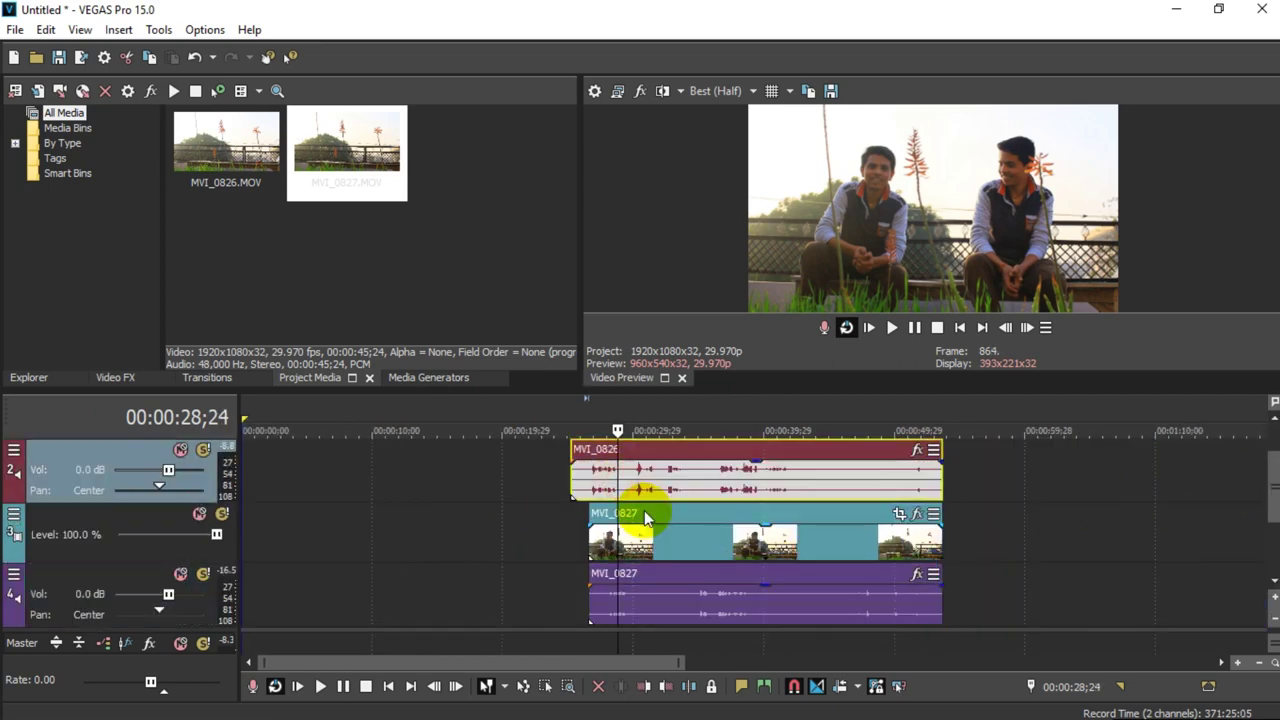
- Move MVI_0827 16 frames later and extend its start edge back to 00:00:26;07
scroll(644, 512, up, 4)
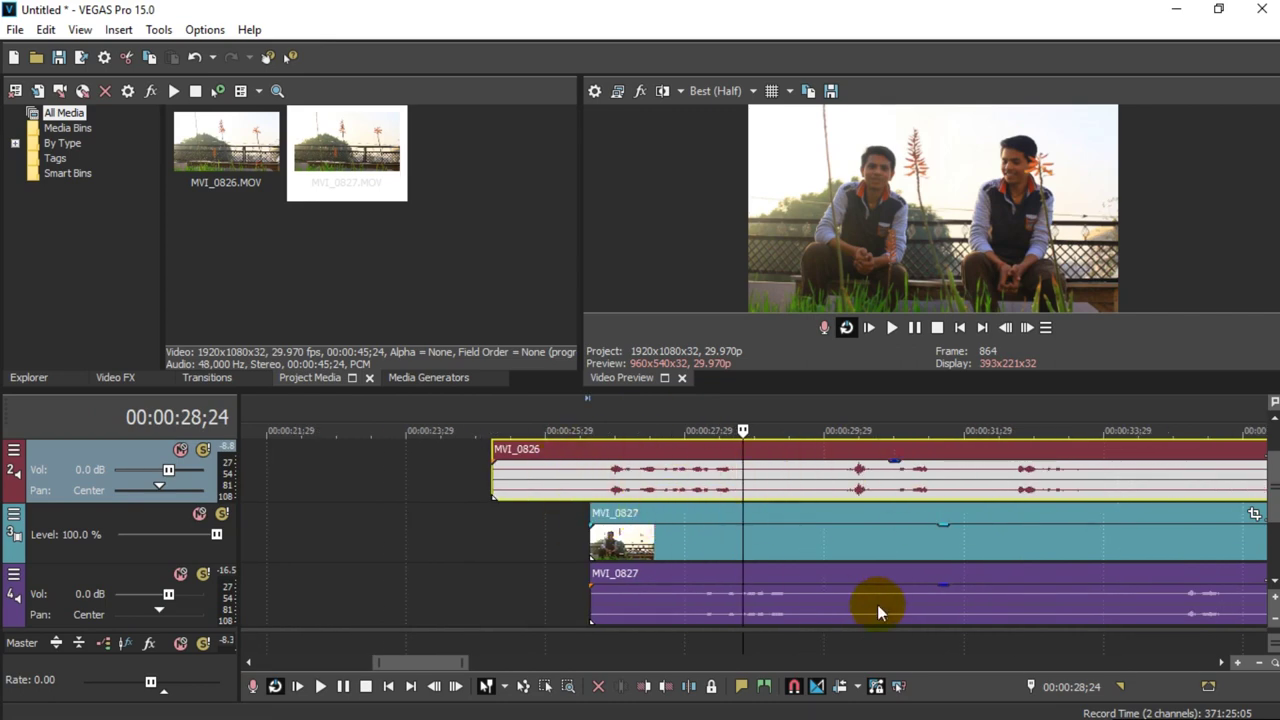
drag(799, 543, 837, 543)
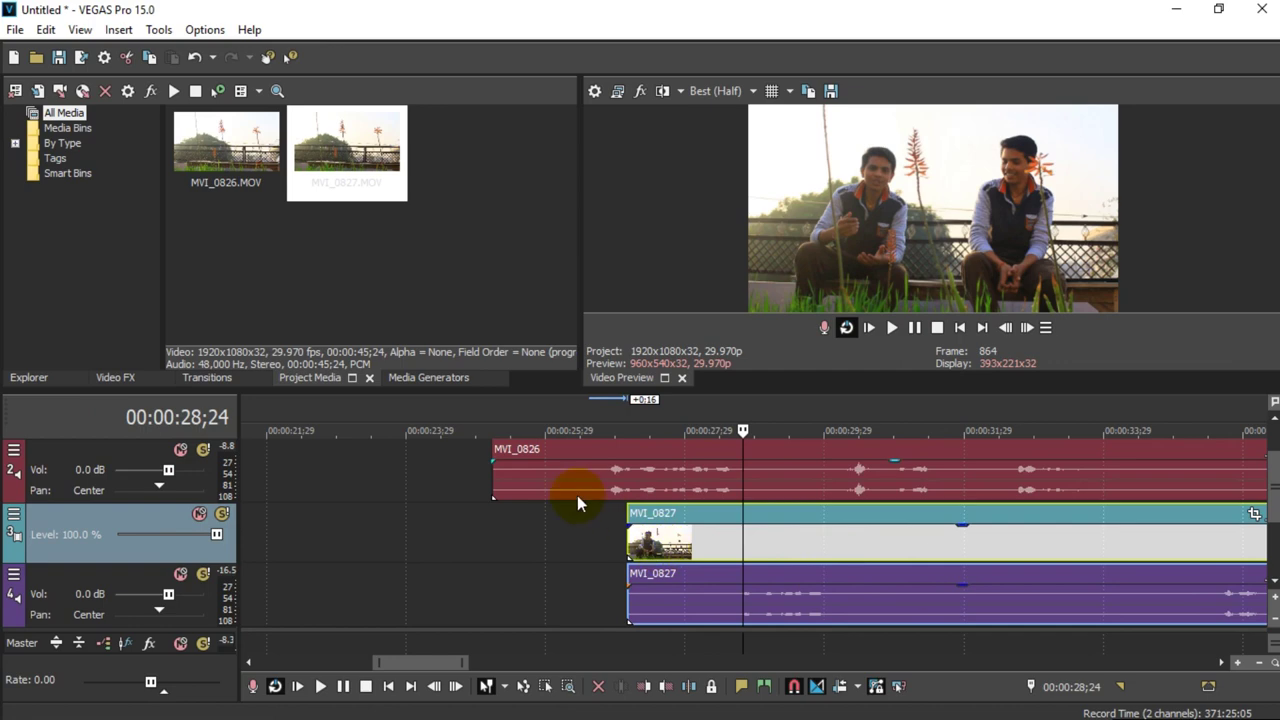
click(590, 537)
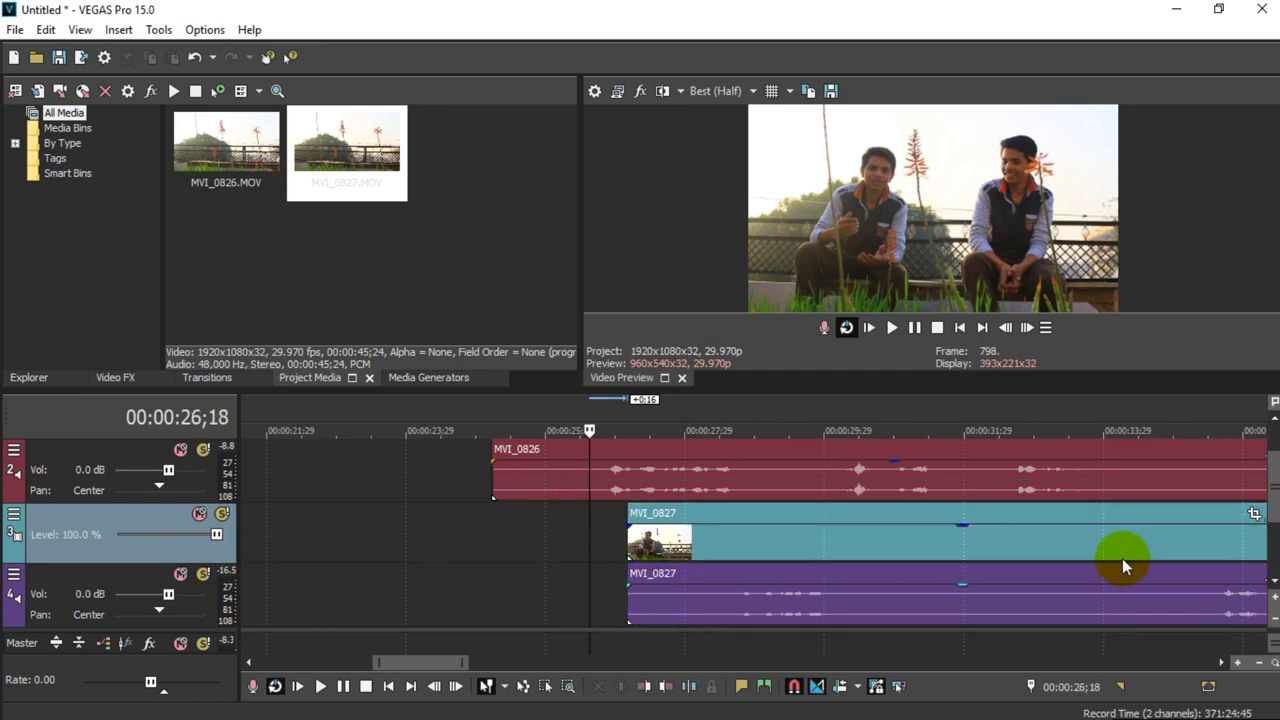
click(630, 545)
drag(630, 545, 556, 545)
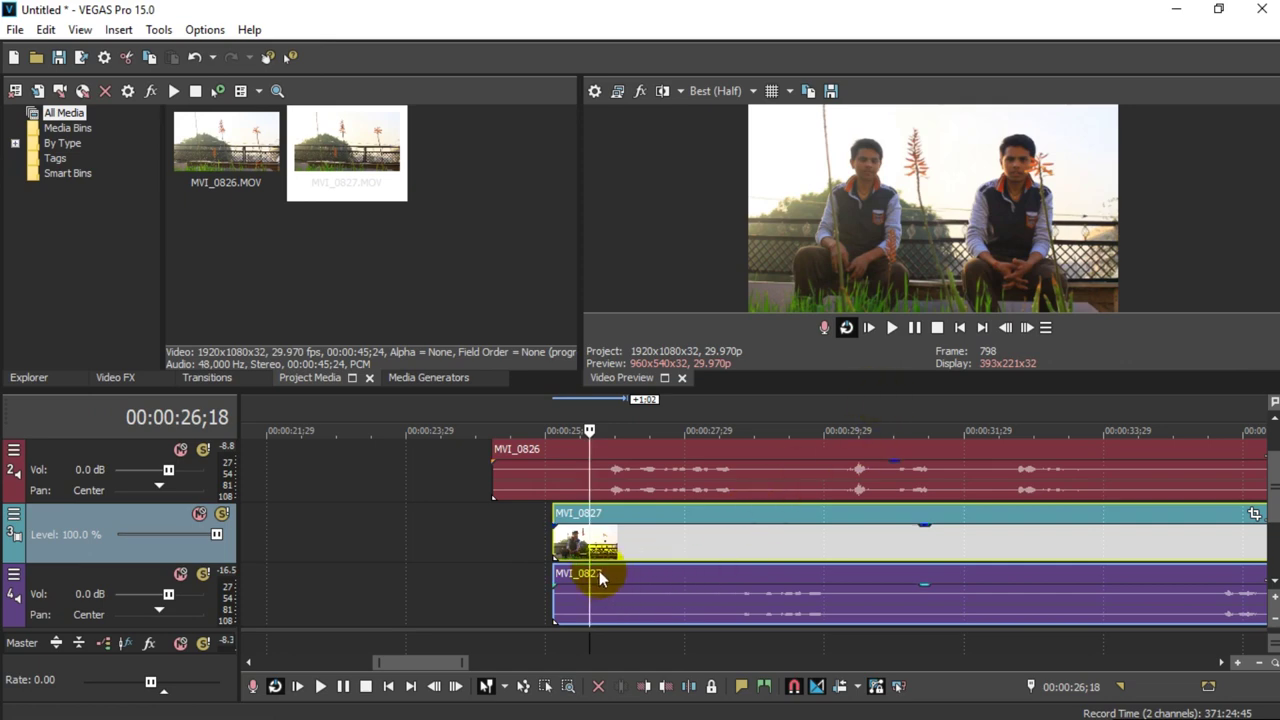
mouse_move(563, 540)
mouse_down()
mouse_move(609, 548)
mouse_move(572, 553)
mouse_up()
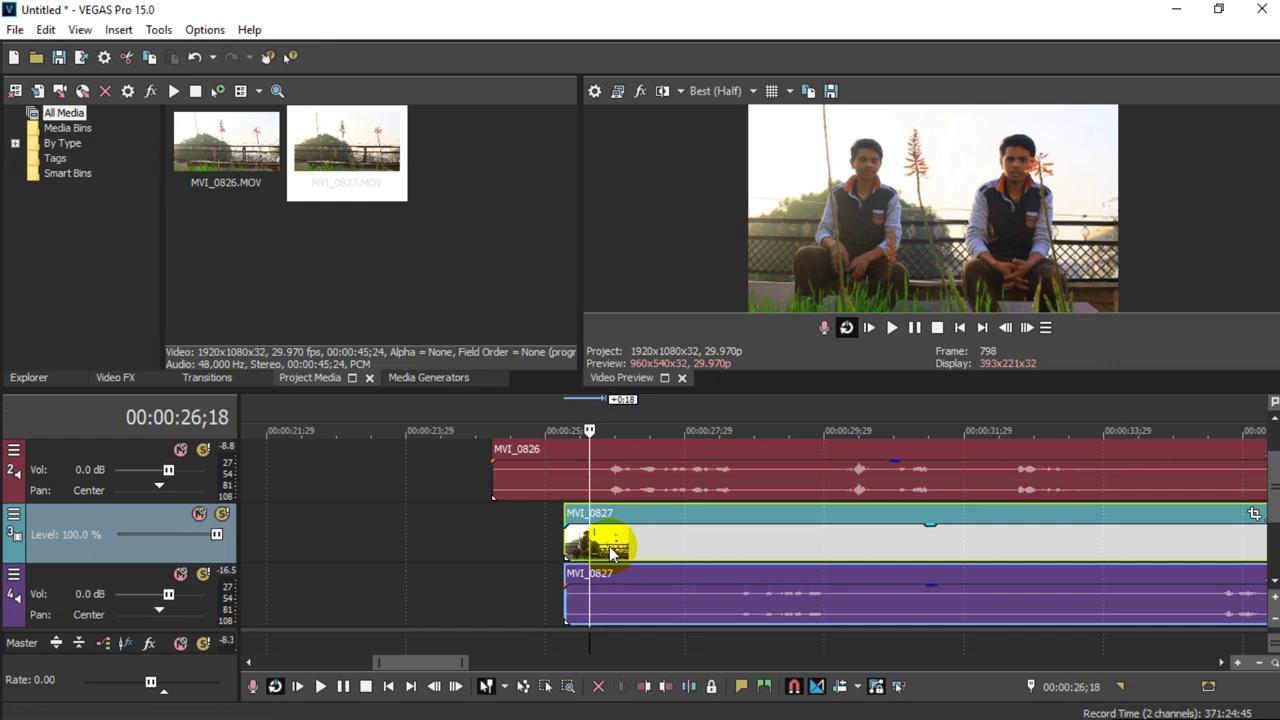
- Play the composite from 00:00:26;18 to about 00:00:33;23 to check the timing between the two clips
key(space)
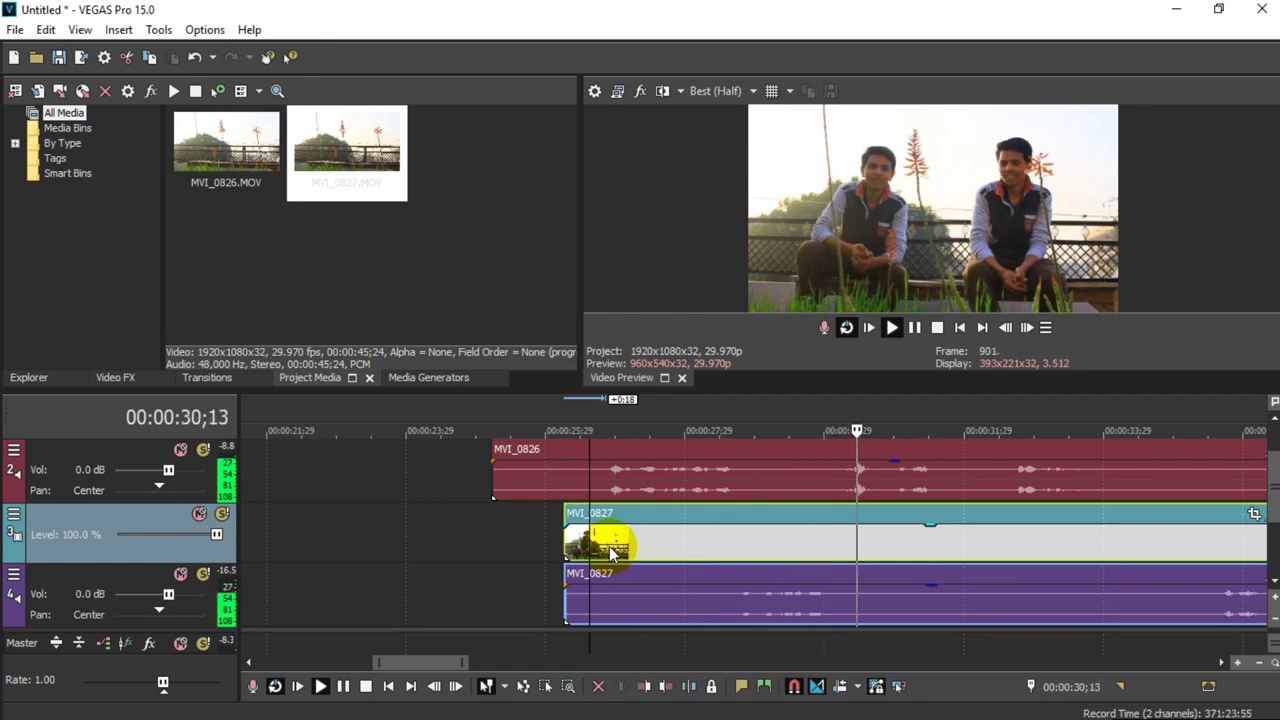
click(914, 328)
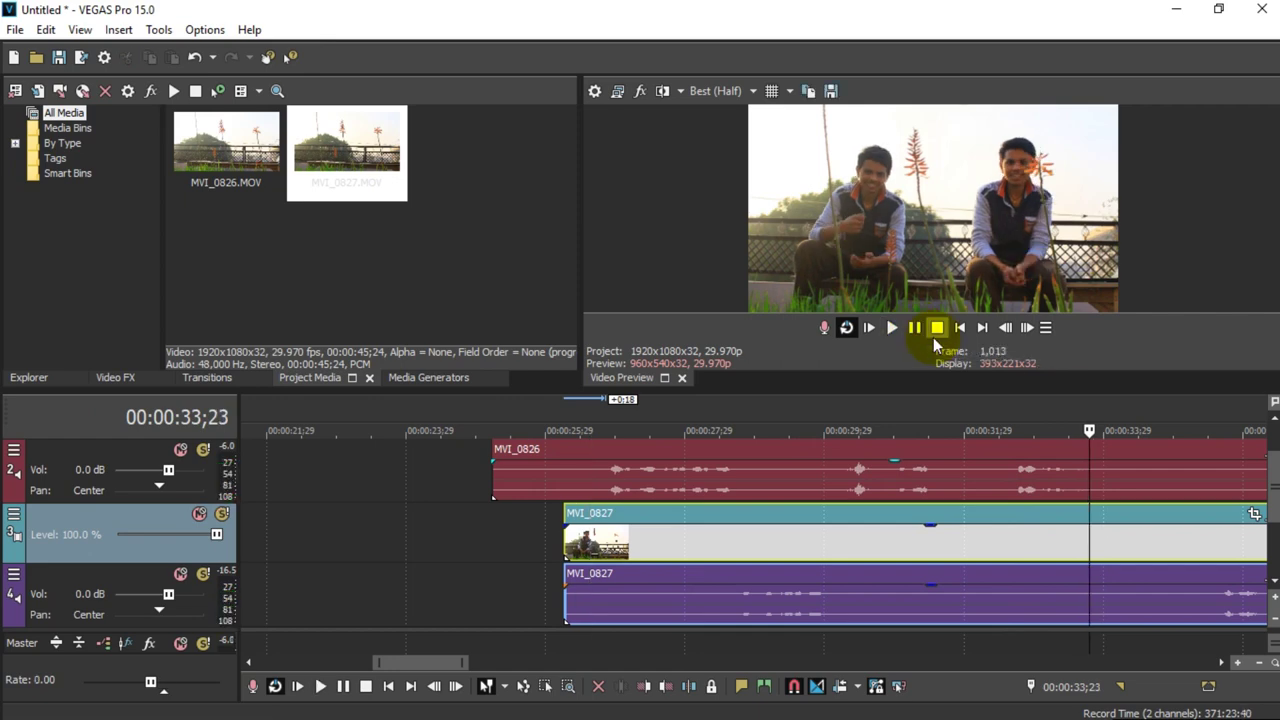
scroll(1062, 553, down, 2)
scroll(1062, 553, down, 2)
scroll(669, 547, up, 3)
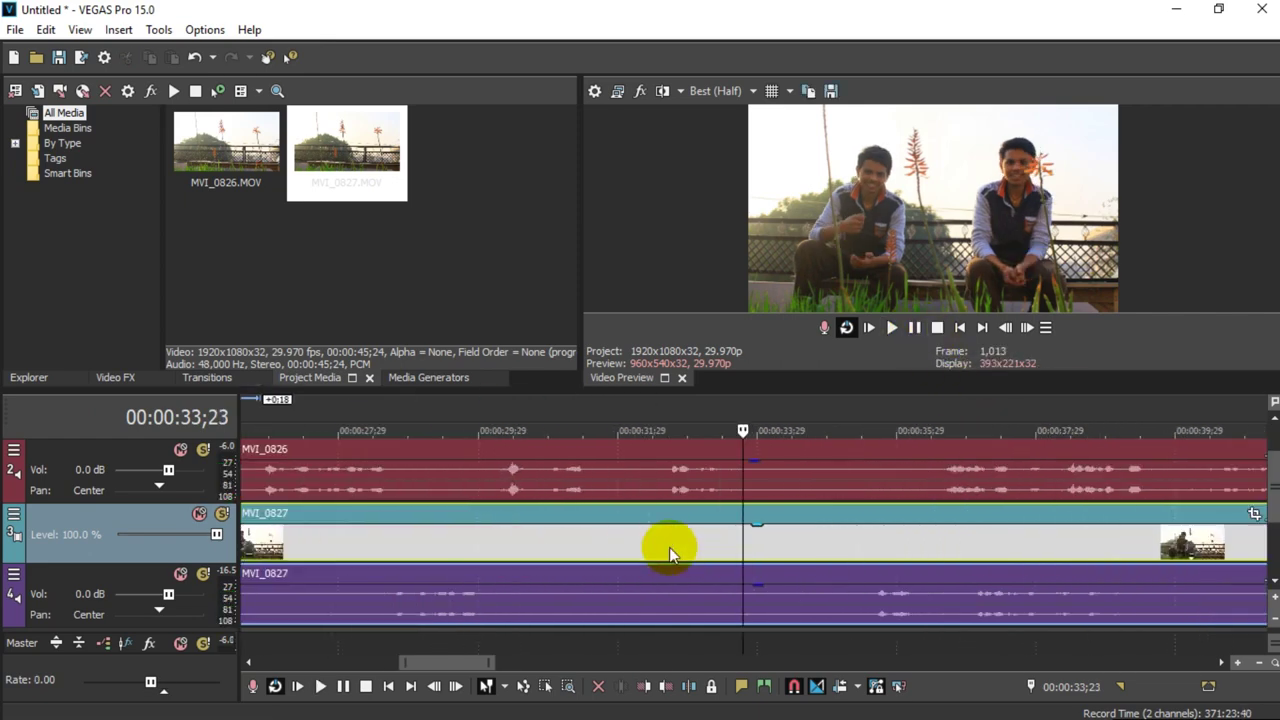
scroll(416, 572, down, 3)
- Split MVI_0826 at the start of MVI_0827, 00:00:26;07, and delete the portion before it
click(553, 580)
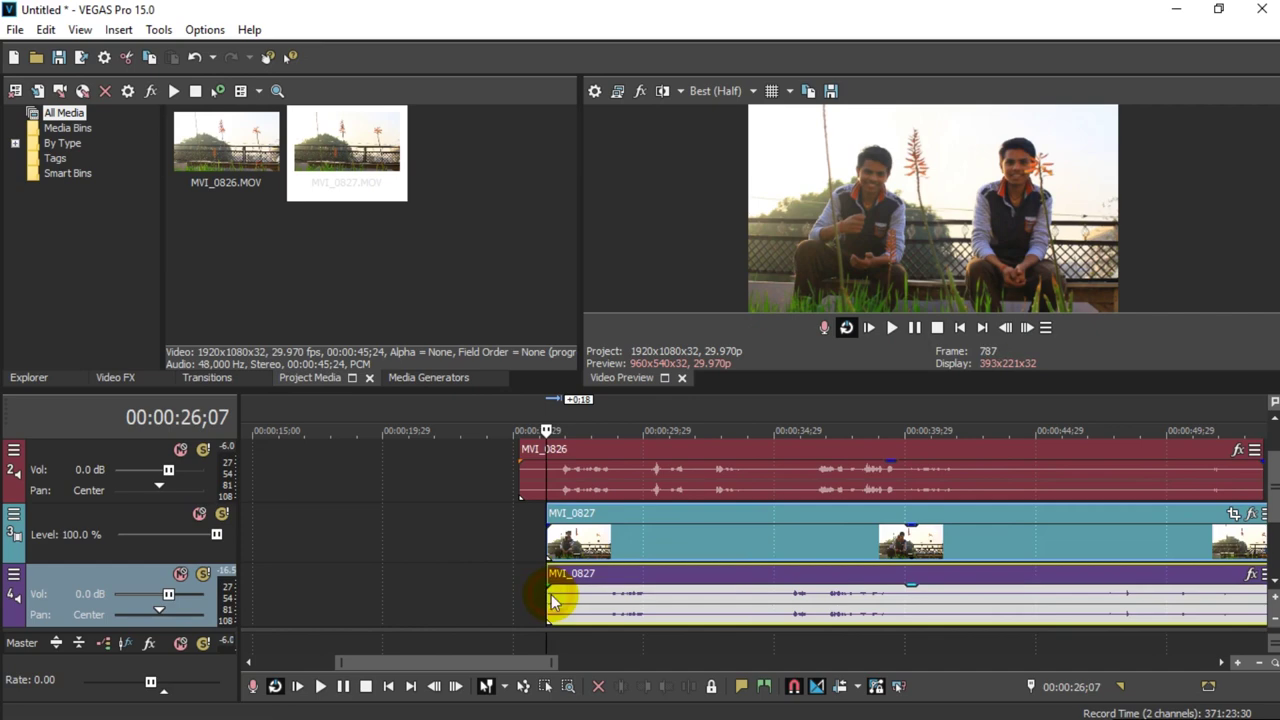
scroll(780, 445, up, 5)
click(740, 466)
key(s)
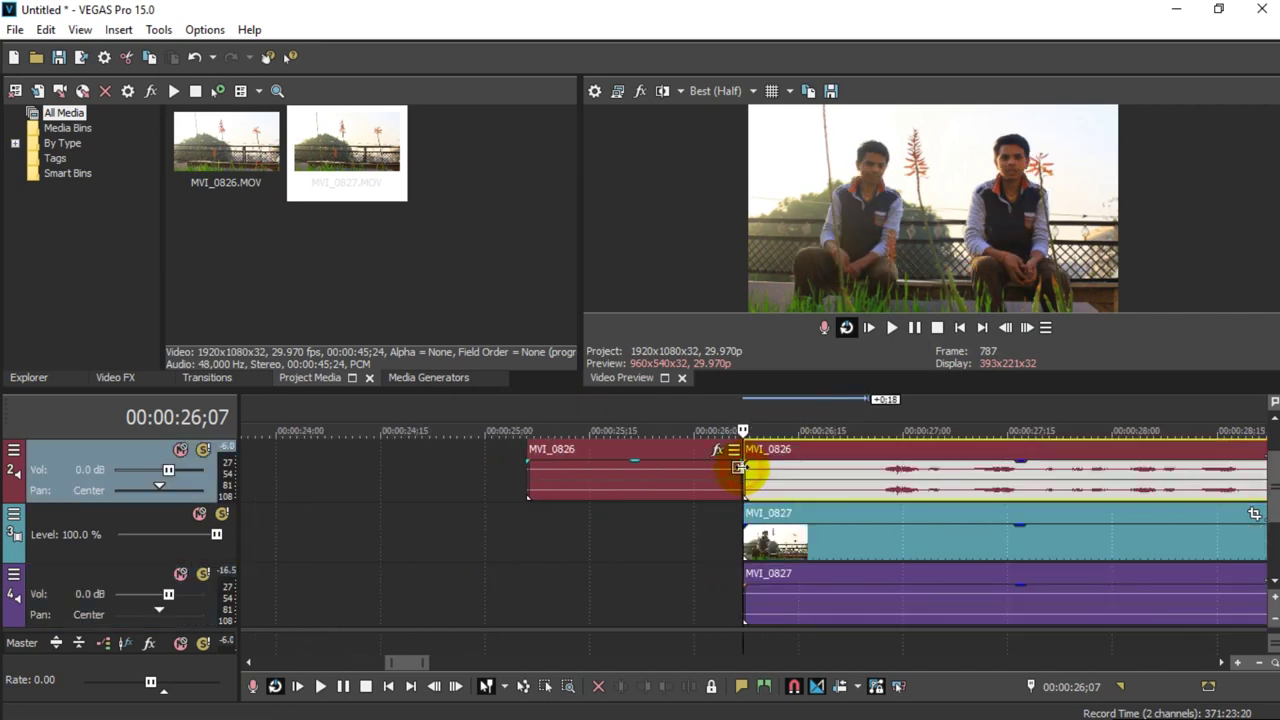
key(Delete)
scroll(1125, 520, down, 4)
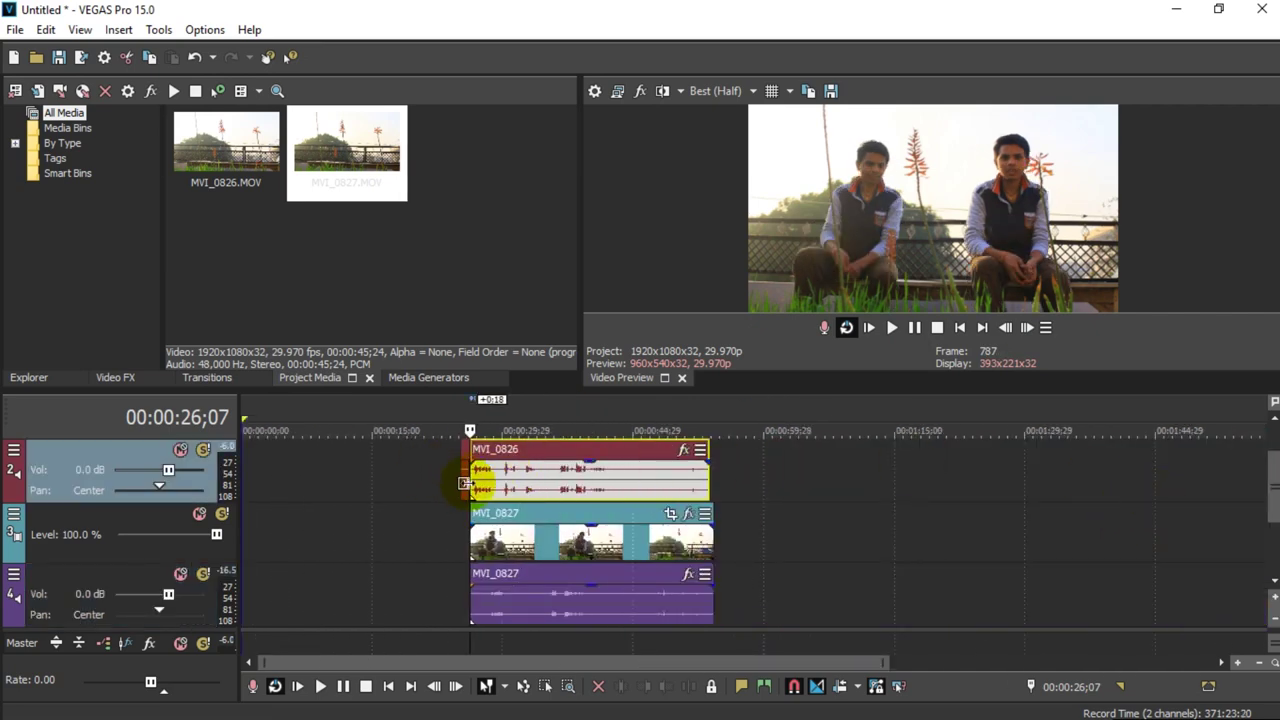
drag(471, 487, 469, 488)
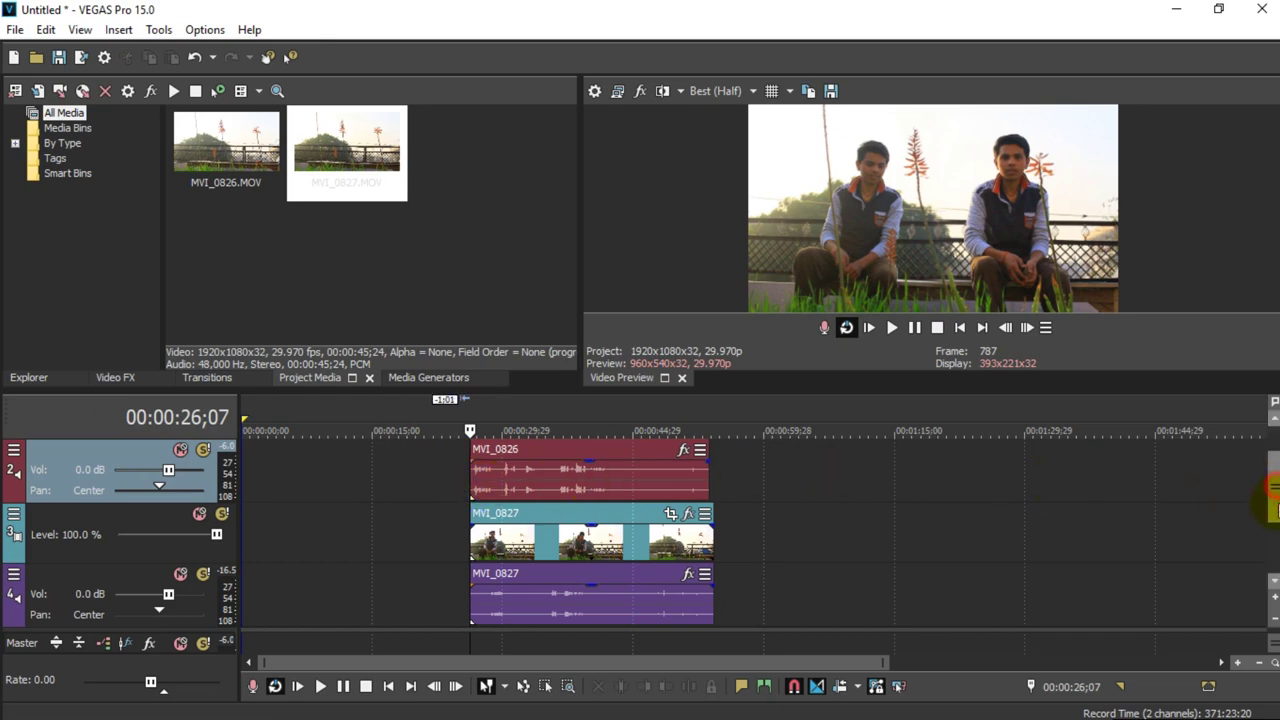
scroll(1274, 503, down, 1)
scroll(906, 509, up, 1)
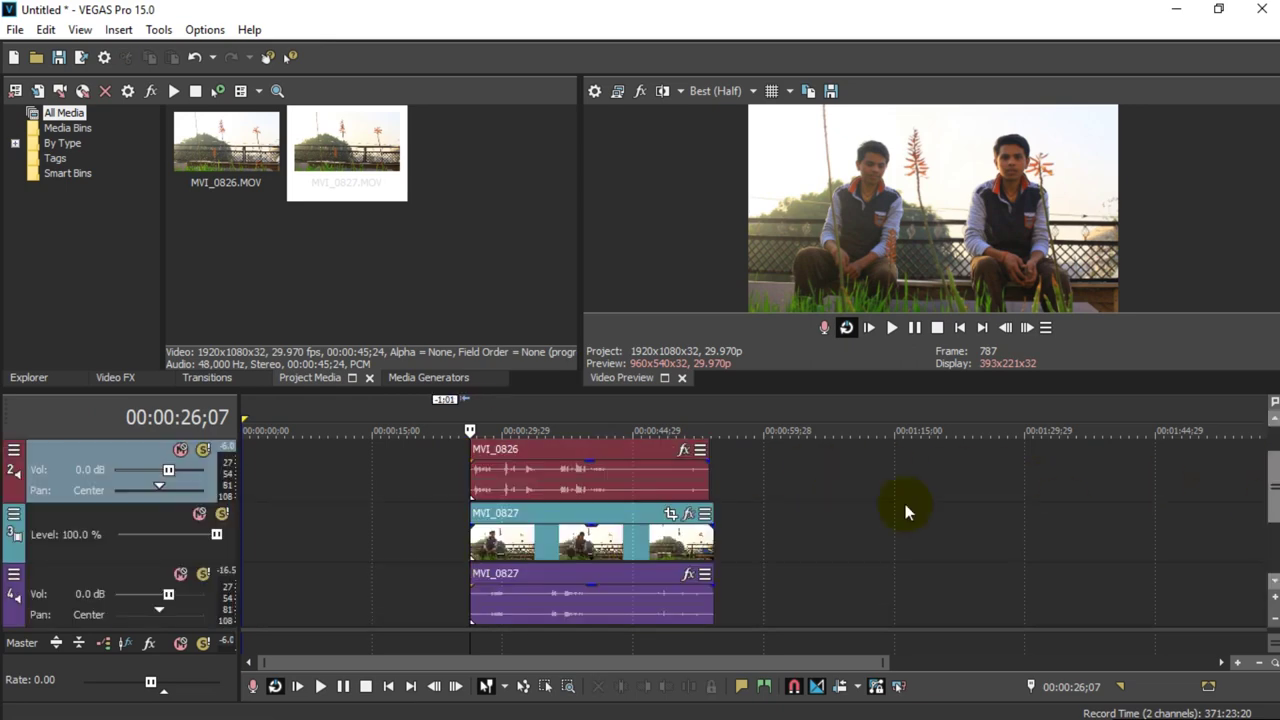
- Split both MVI_0827 and MVI_0826 at 00:00:31;19
click(517, 489)
scroll(542, 505, up, 5)
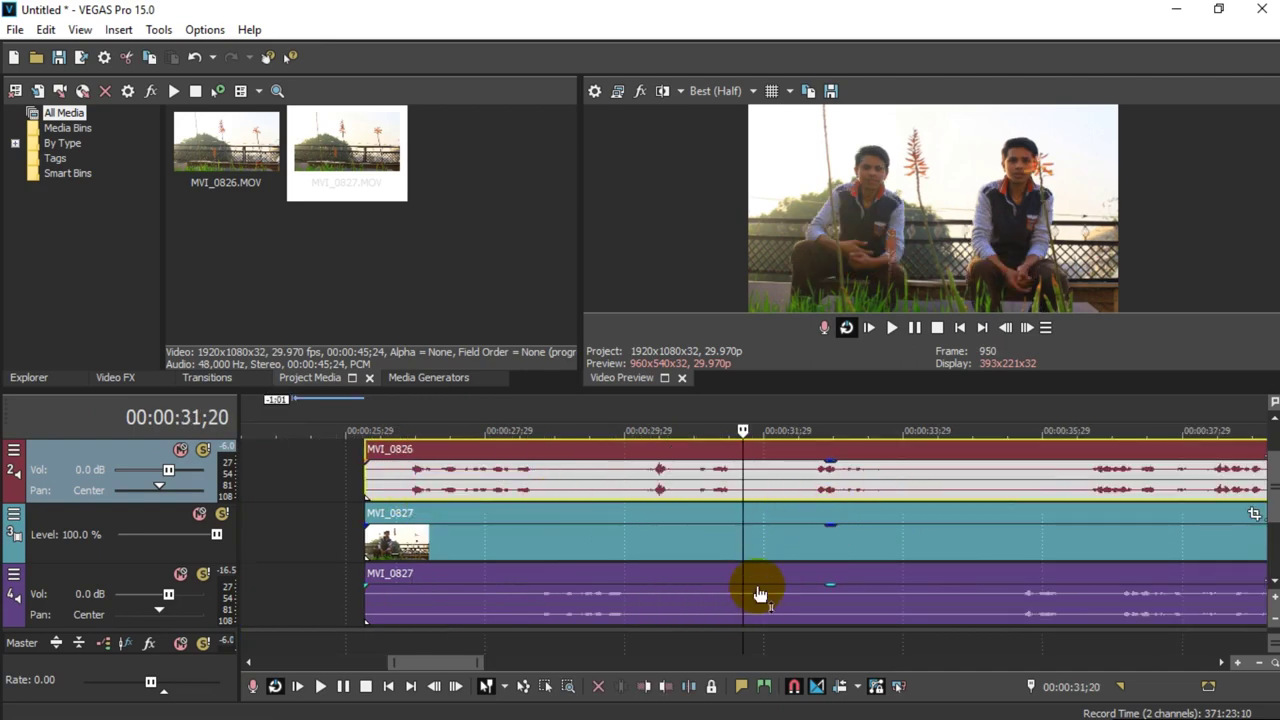
click(742, 562)
key(s)
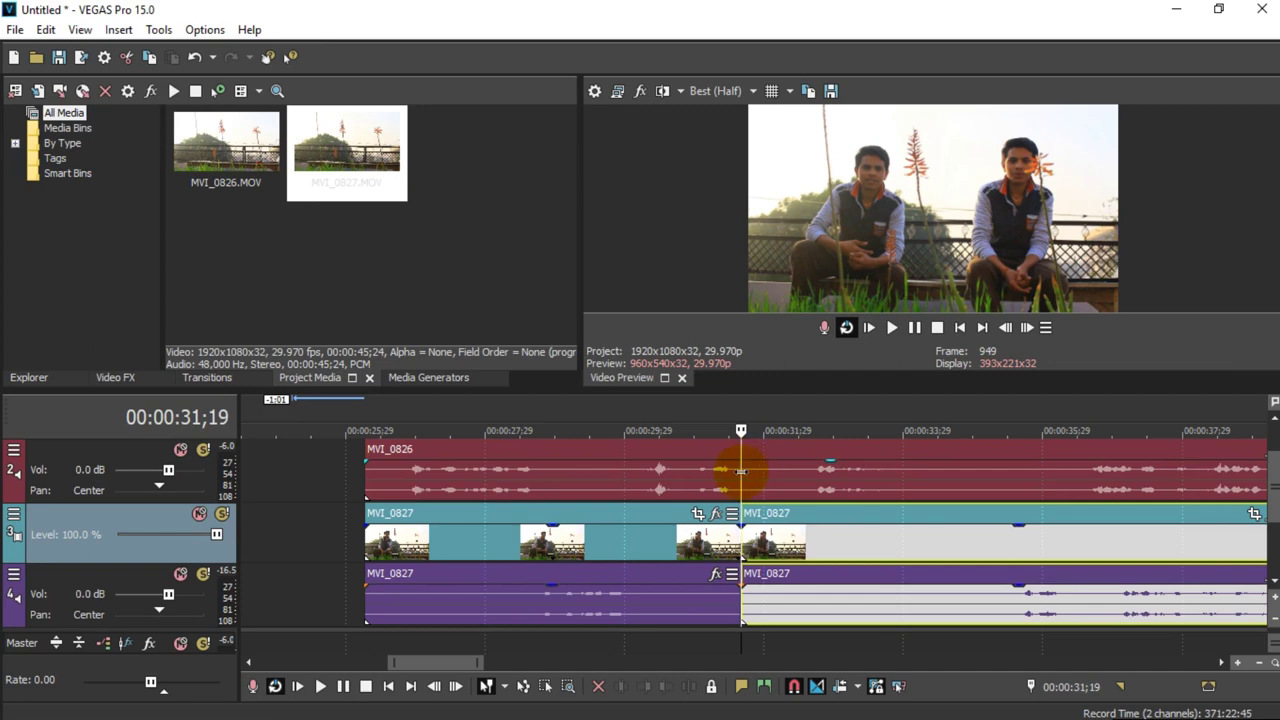
click(738, 474)
key(s)
- Delete the portions of both clips that follow the cut at 00:00:31;19
scroll(885, 503, down, 6)
click(522, 490)
double_click(522, 490)
key(Delete)
click(543, 543)
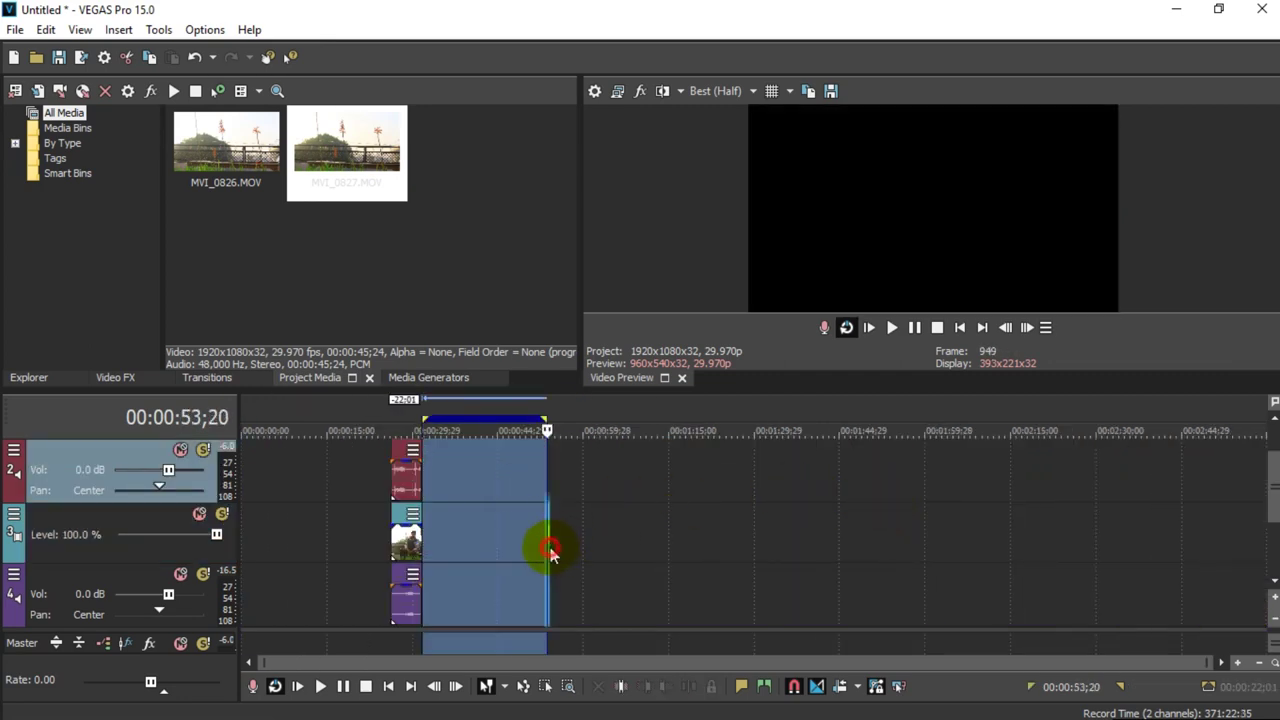
scroll(557, 544, up, 3)
scroll(557, 544, up, 1)
scroll(557, 544, down, 3)
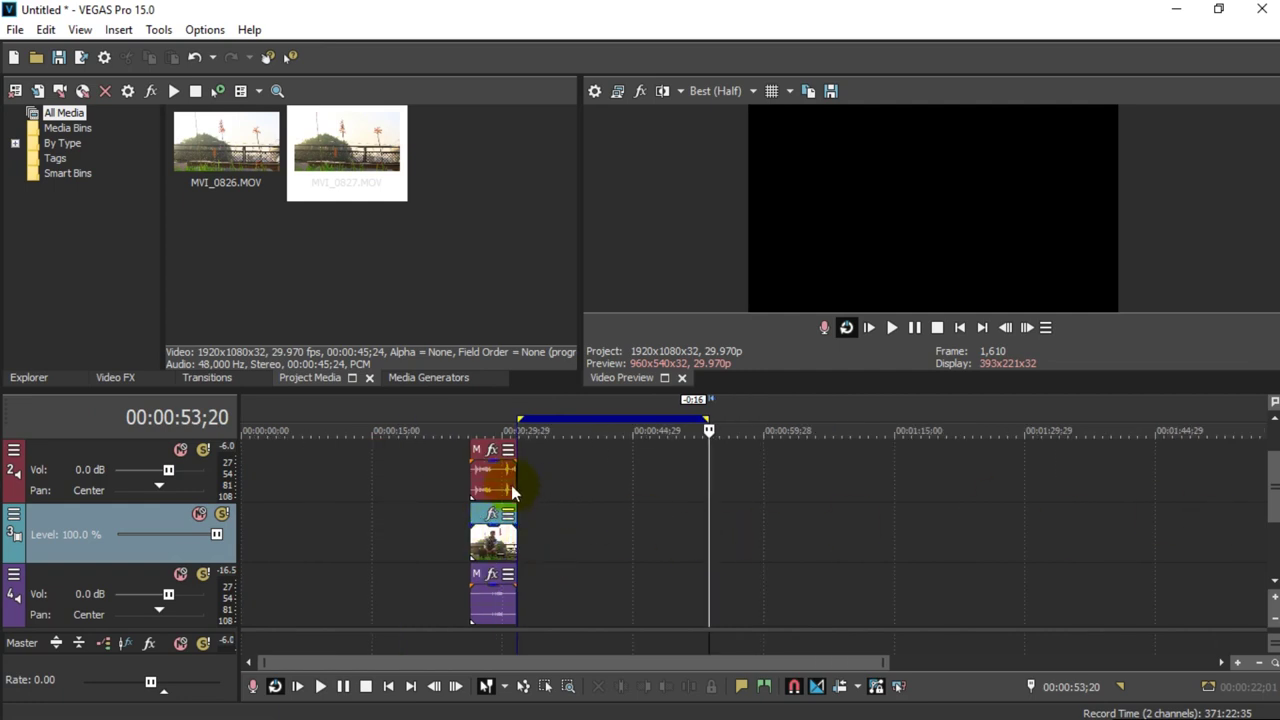
- Set the loop region to the trimmed clips, 00:00:26;07 to 00:00:31;19, and play it at Draft (Quarter) preview quality
double_click(490, 490)
scroll(1015, 505, up, 5)
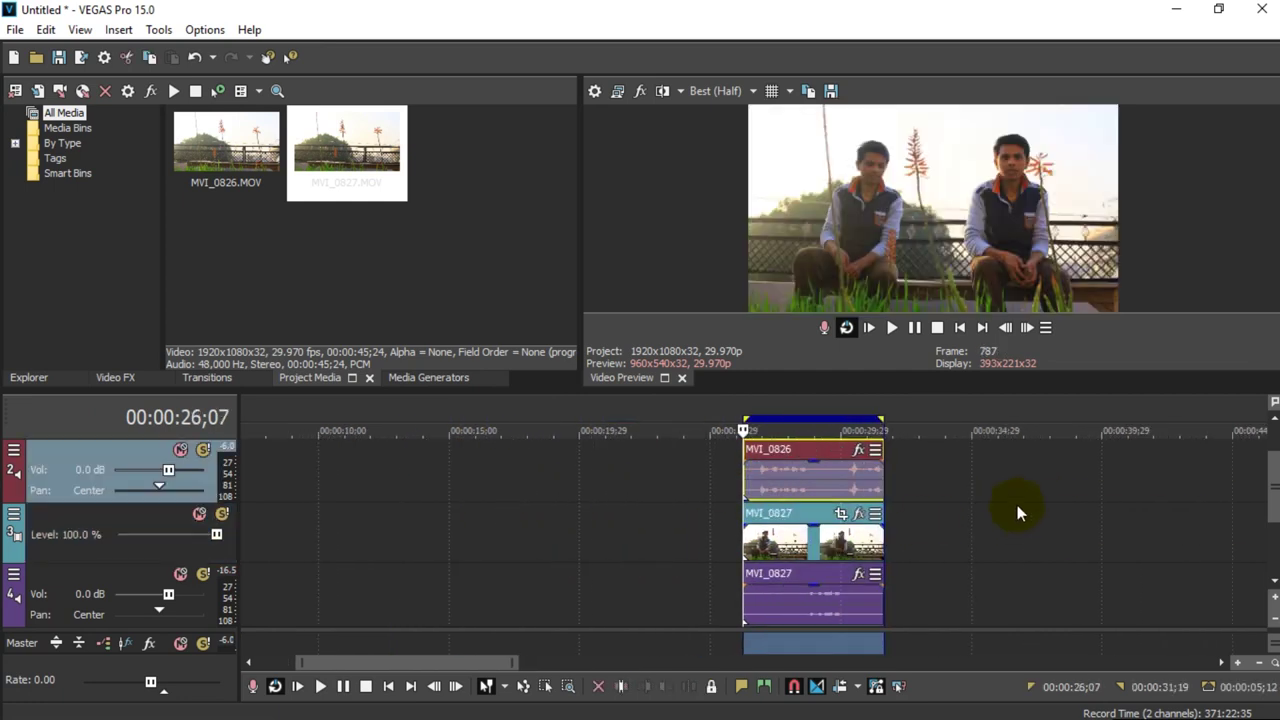
click(891, 327)
click(914, 329)
scroll(966, 423, down, 2)
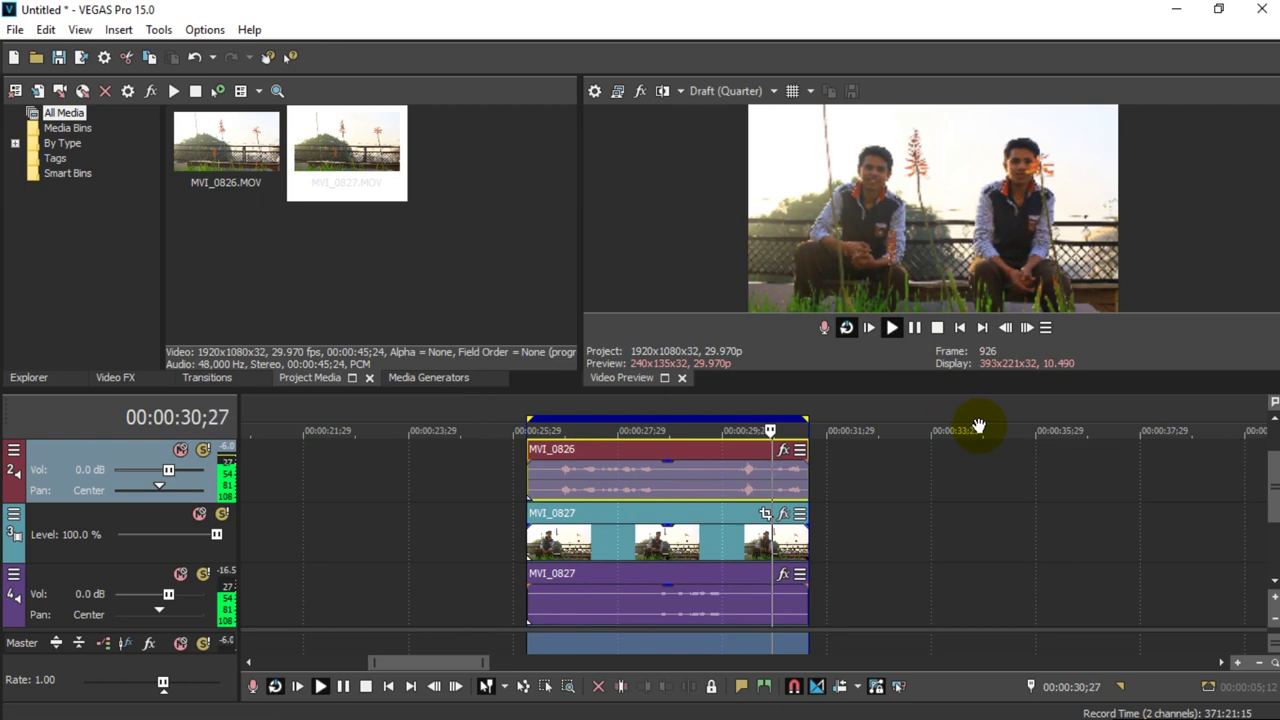
key(space)
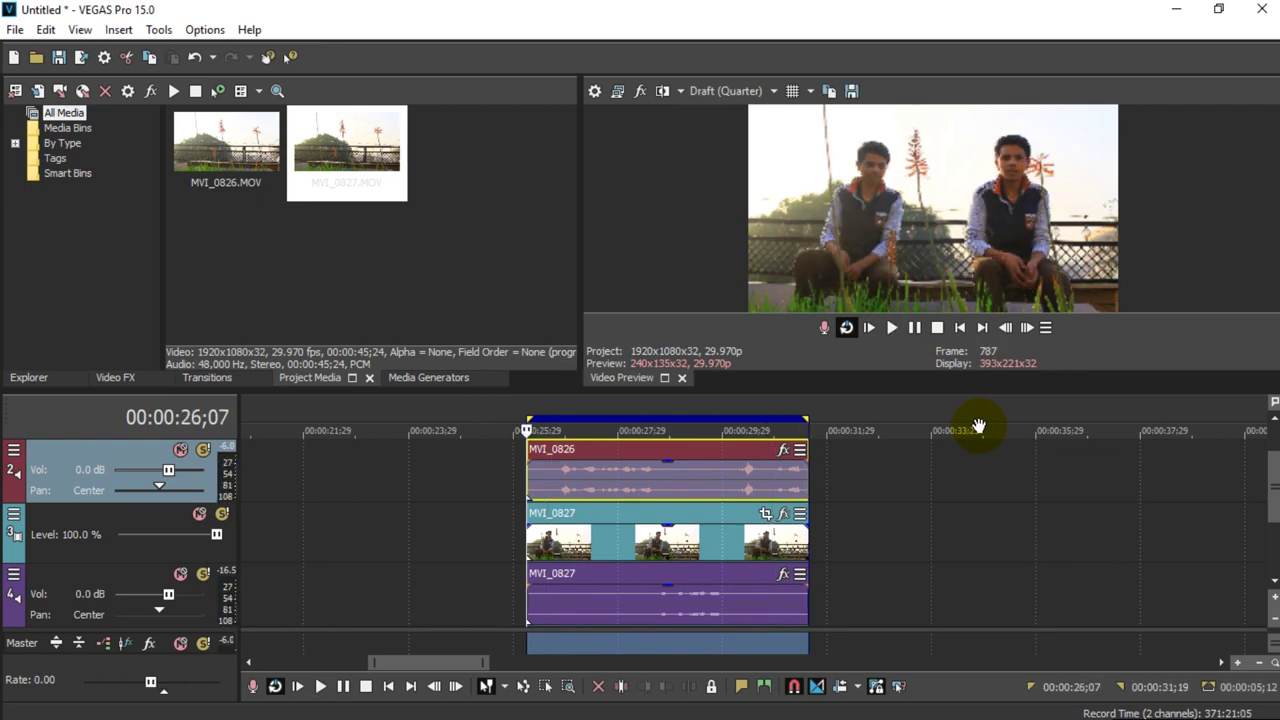
scroll(669, 465, down, 5)
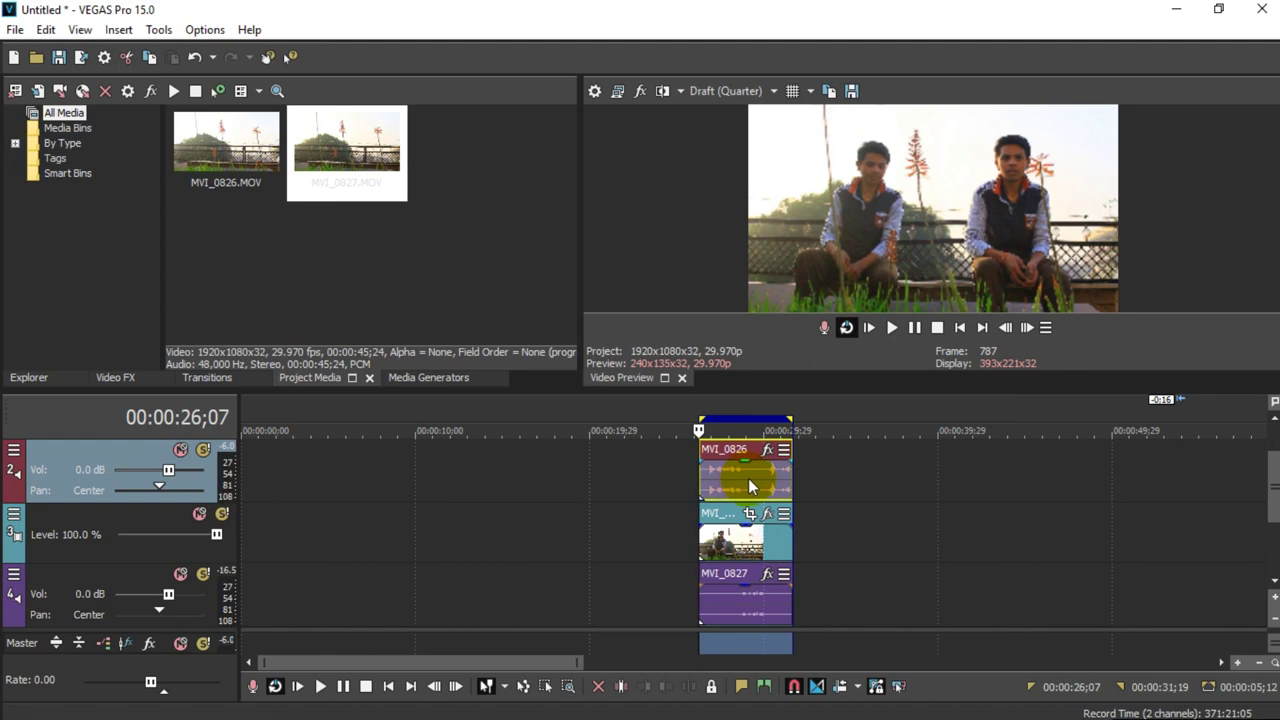
scroll(864, 519, down, 2)
scroll(864, 519, down, 3)
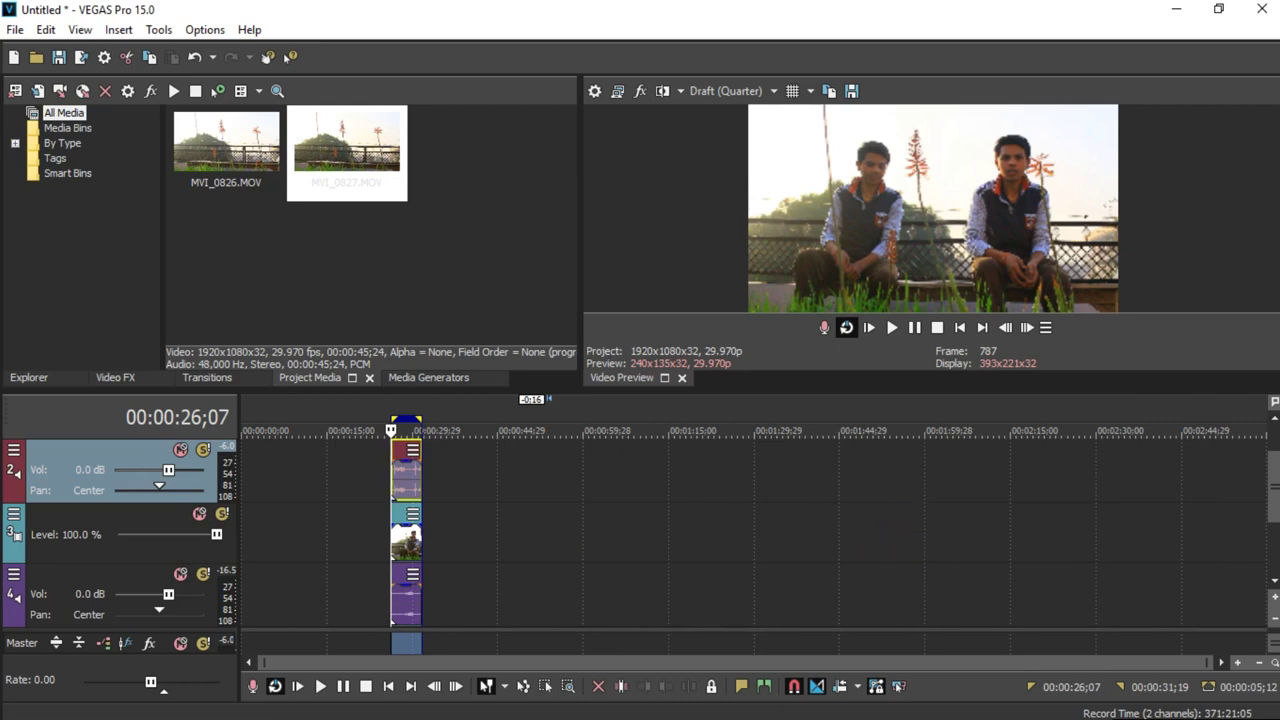
drag(1266, 491, 1266, 471)
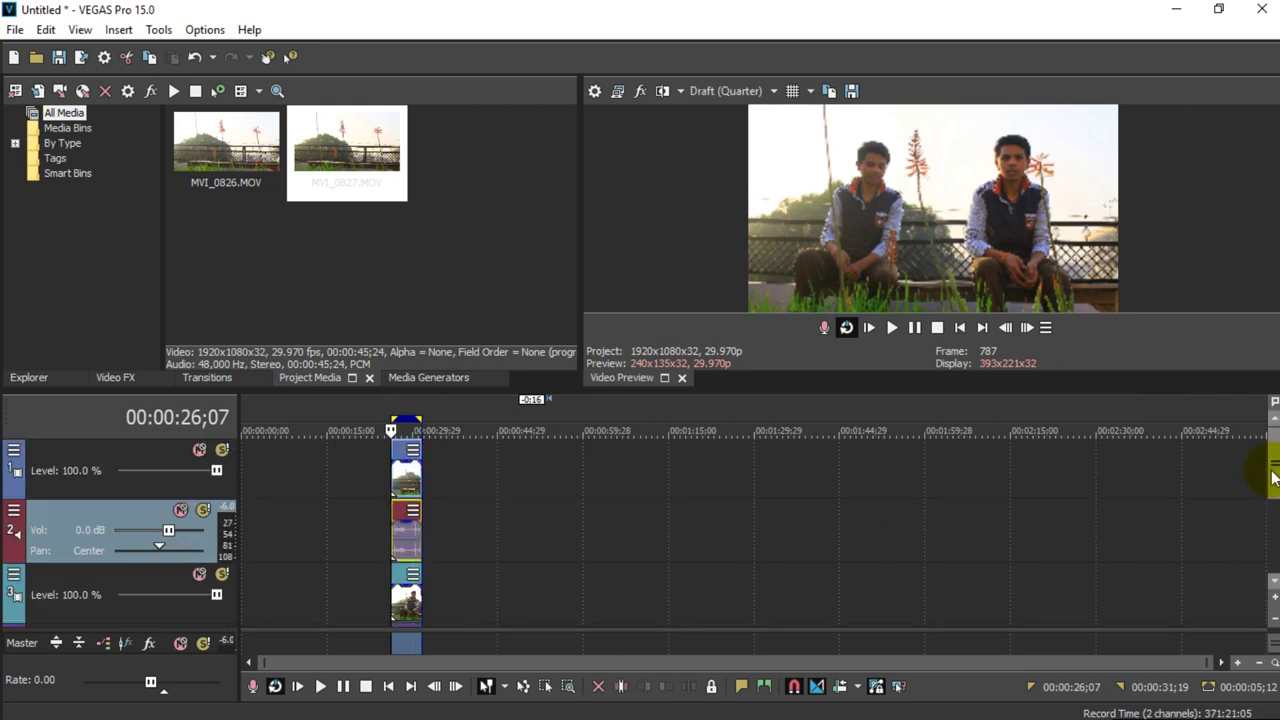